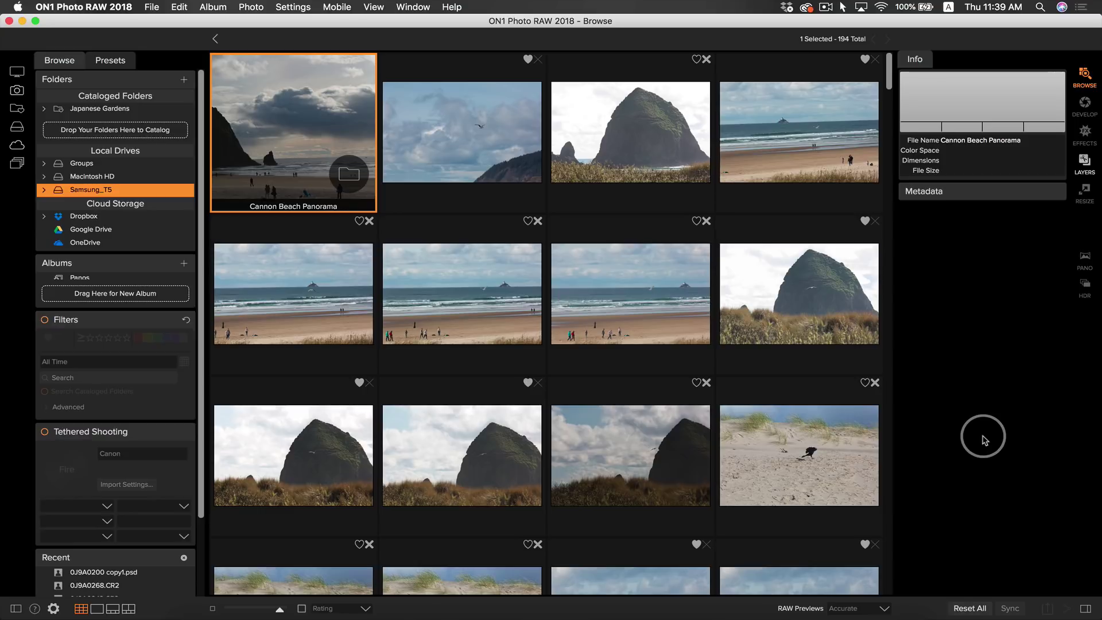
Open the Cannon Beach Panorama folder and preview its six beach photos one by one.
click(309, 117)
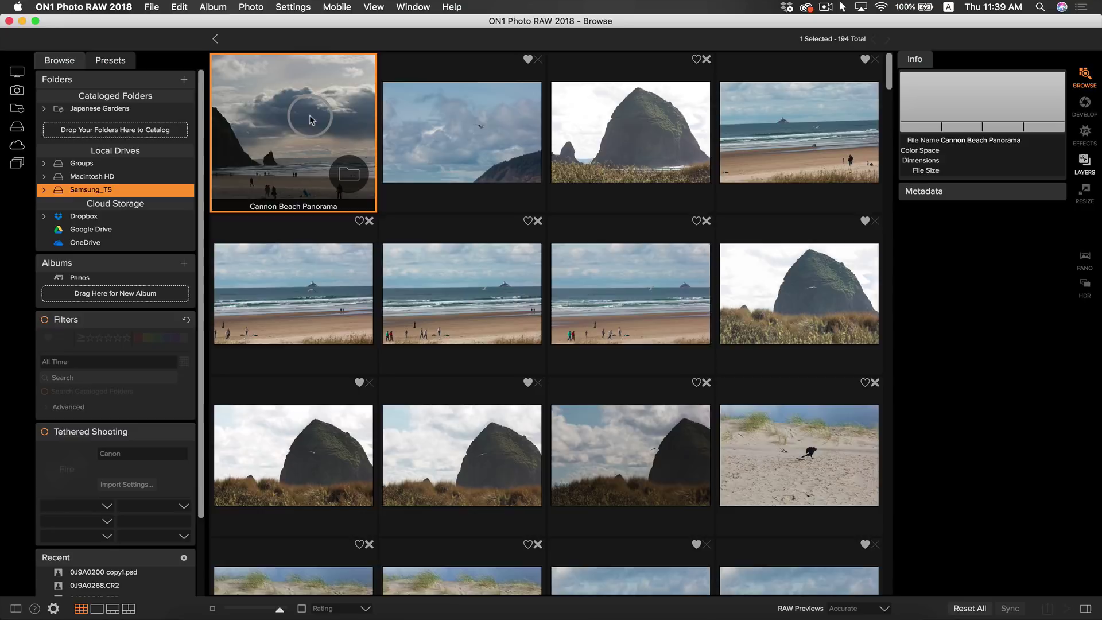
double_click(309, 118)
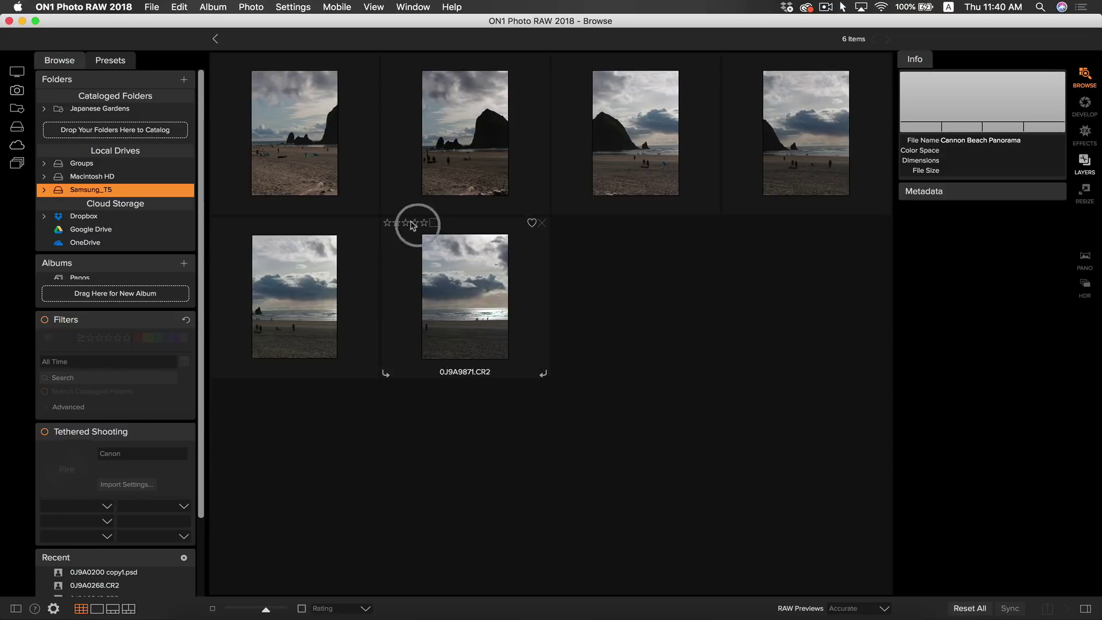
double_click(303, 154)
key(Right)
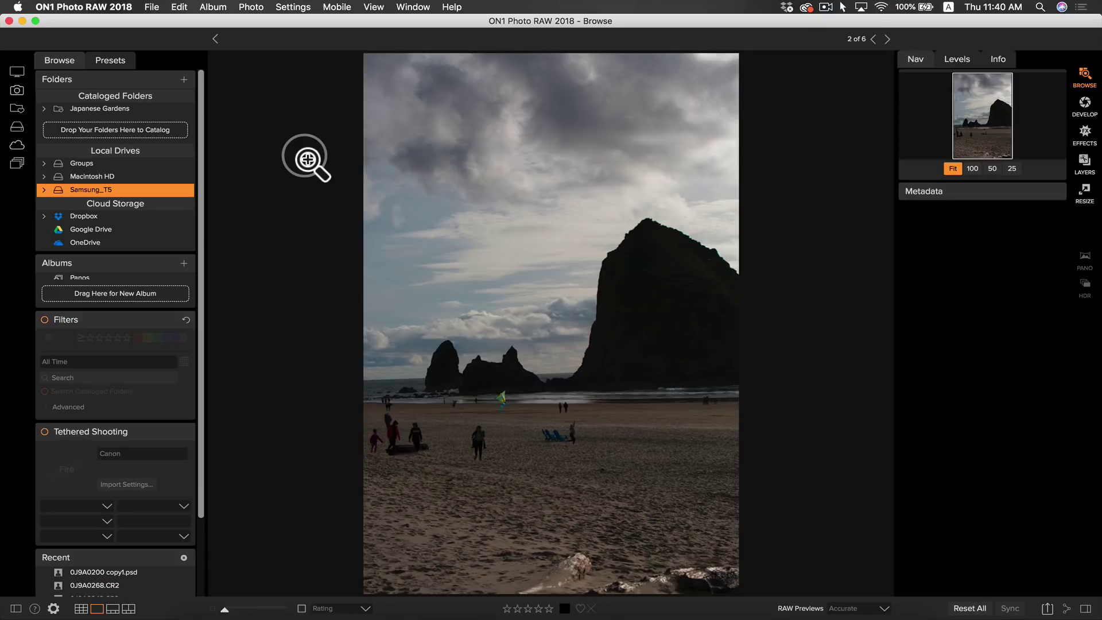
key(Right)
key(Right)
key(Right)
key(Right)
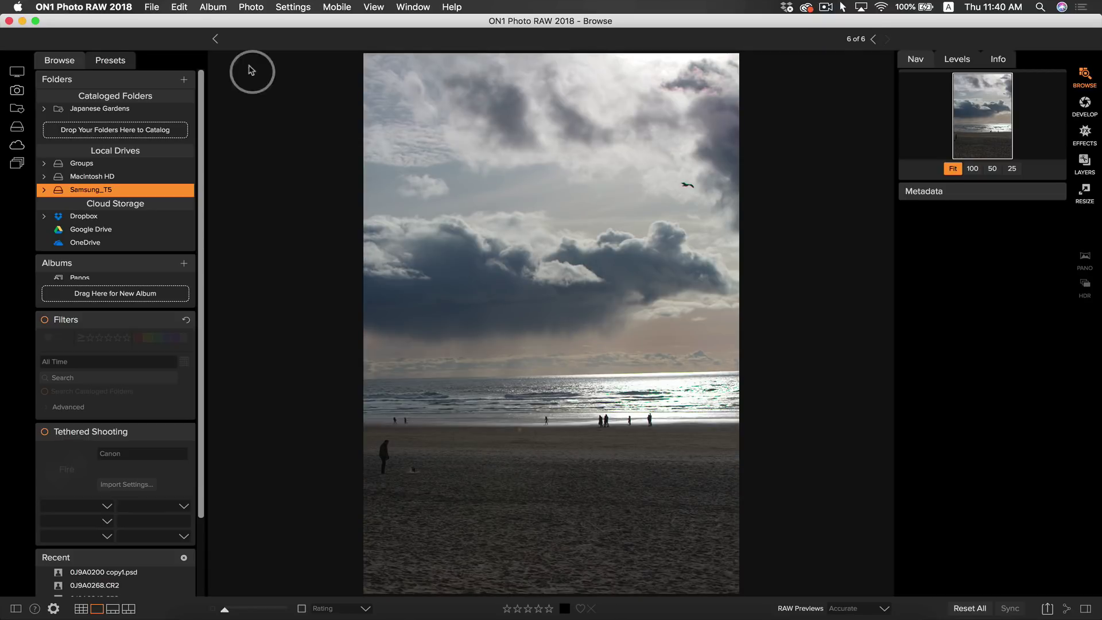
click(217, 40)
On 0J9A9862.CR2, set Exposure 0.25, Contrast 10, Highlights -14, Shadows 43 and Whites -10.
click(302, 126)
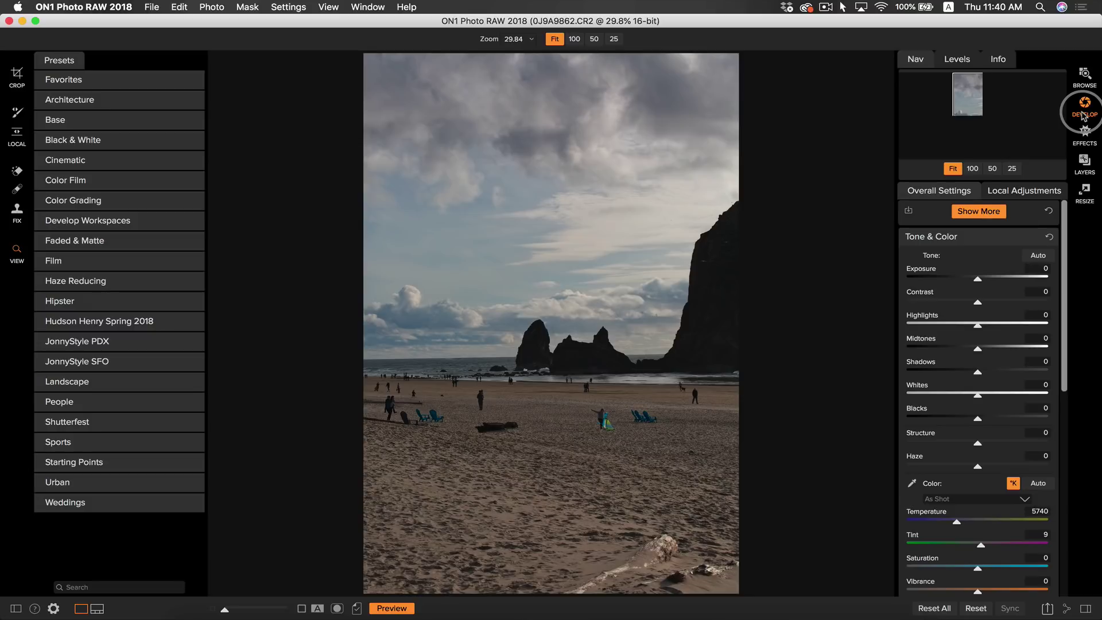
click(978, 280)
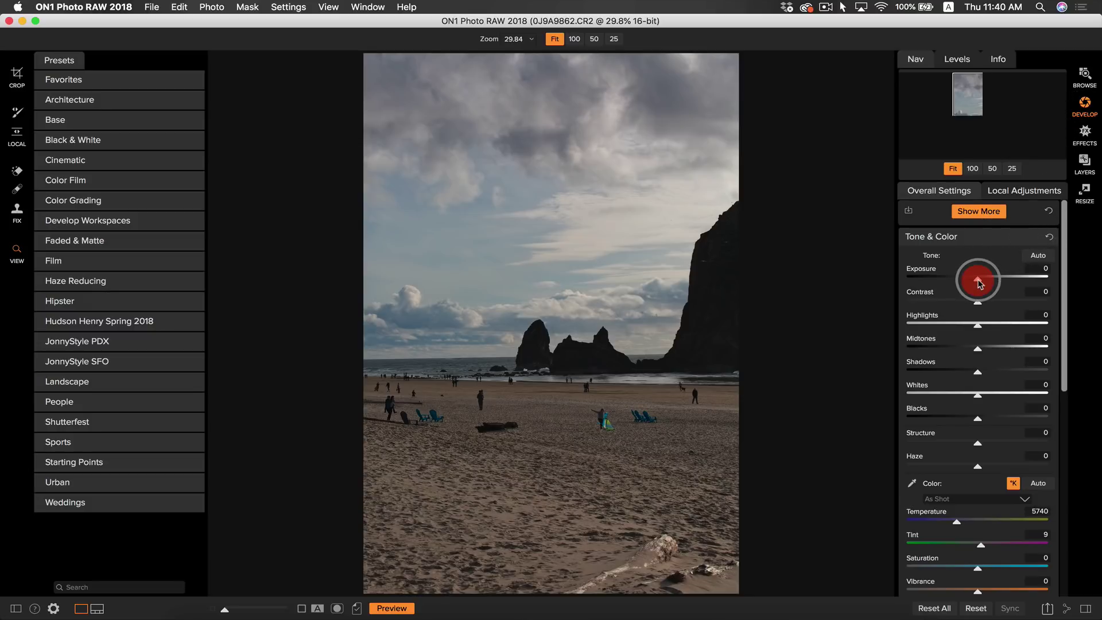
drag(978, 279, 983, 283)
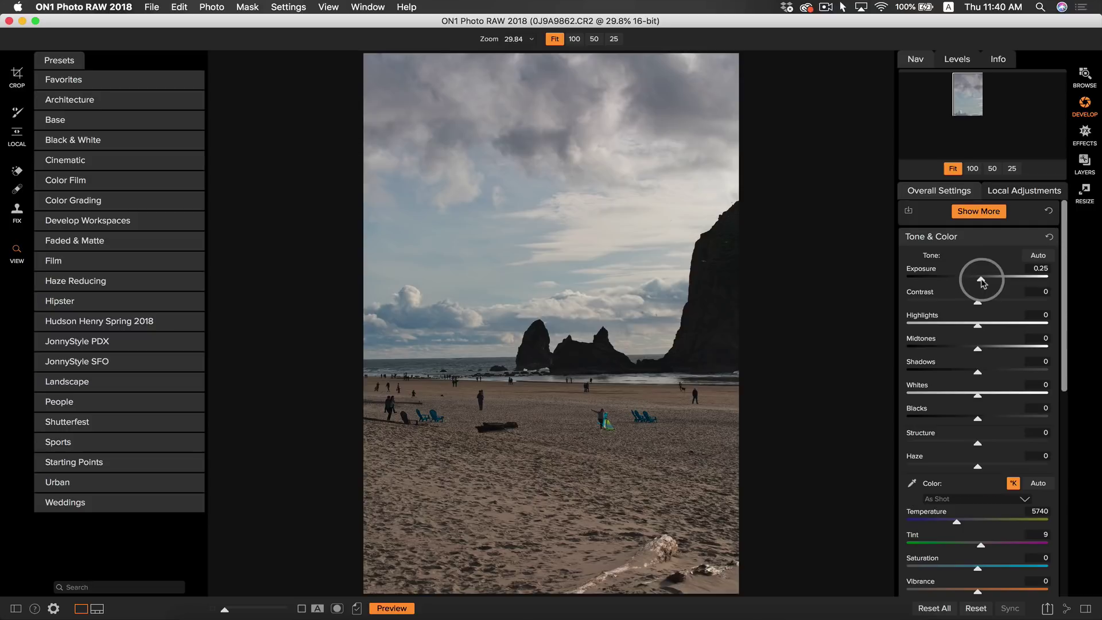
drag(978, 305, 970, 330)
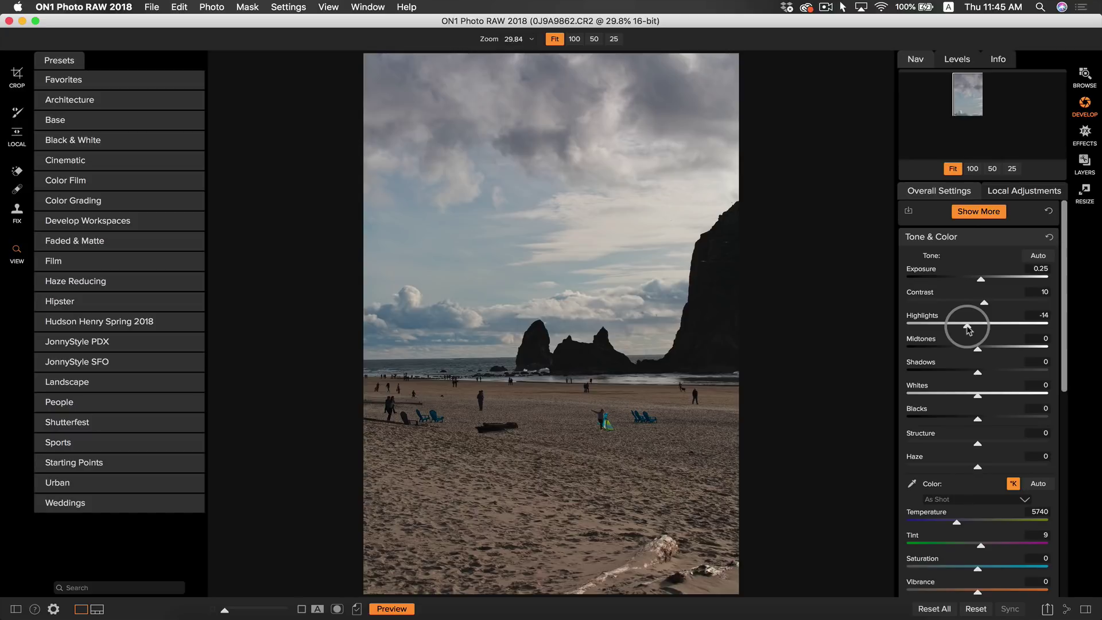
drag(978, 372, 969, 400)
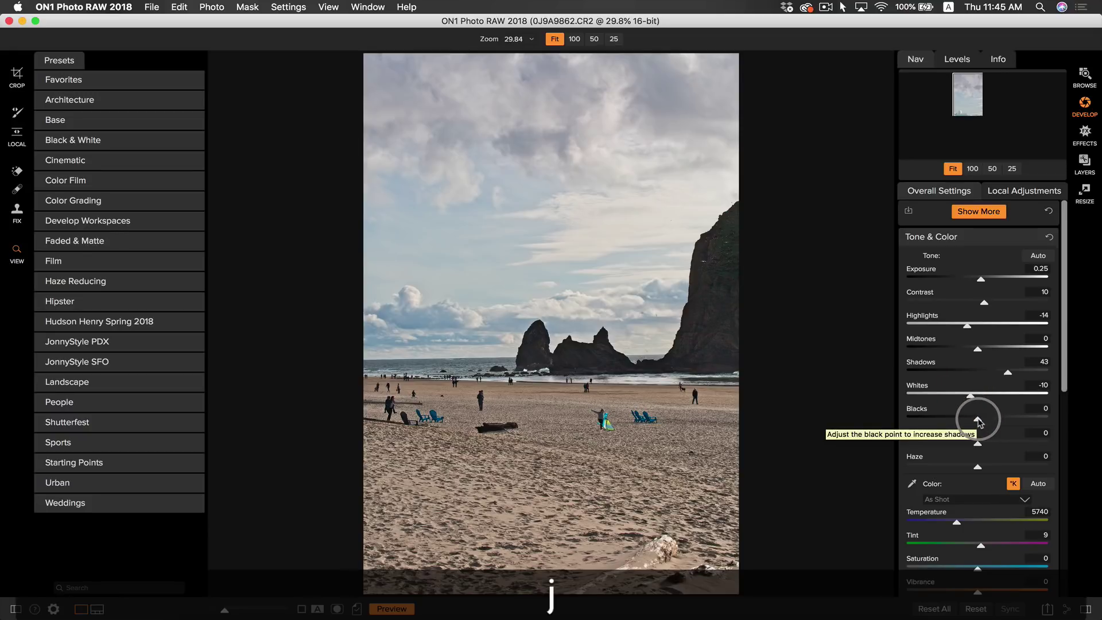
Set Blacks to -17 and warm the Temperature from 5740 to 6225.
mouse_move(979, 422)
mouse_down()
mouse_move(924, 422)
mouse_move(983, 423)
mouse_move(966, 424)
mouse_up()
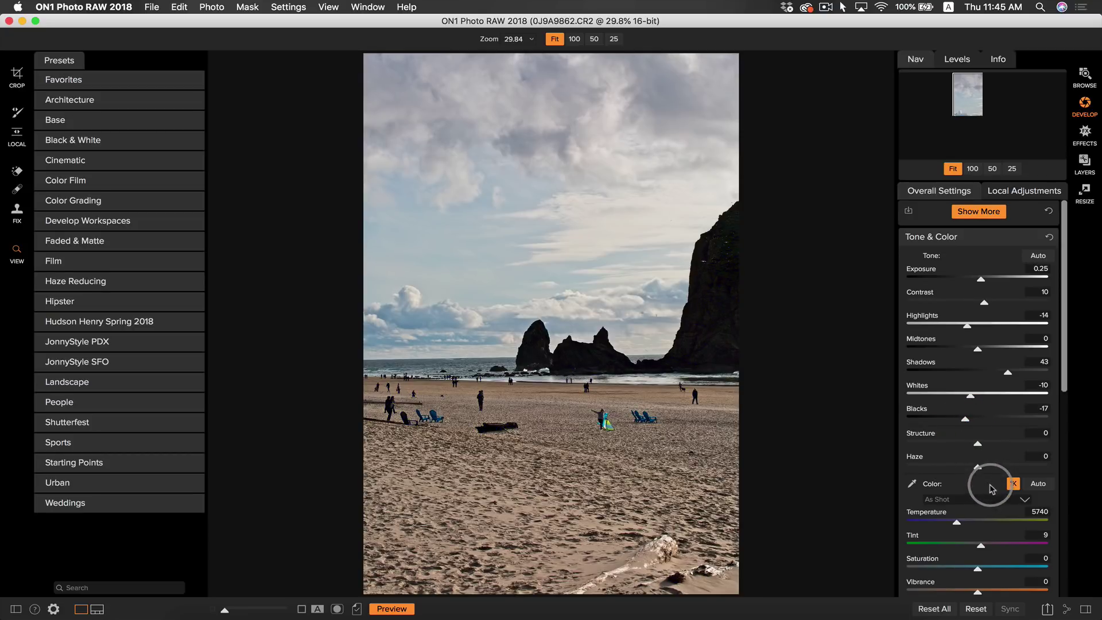
scroll(947, 438, down, 1)
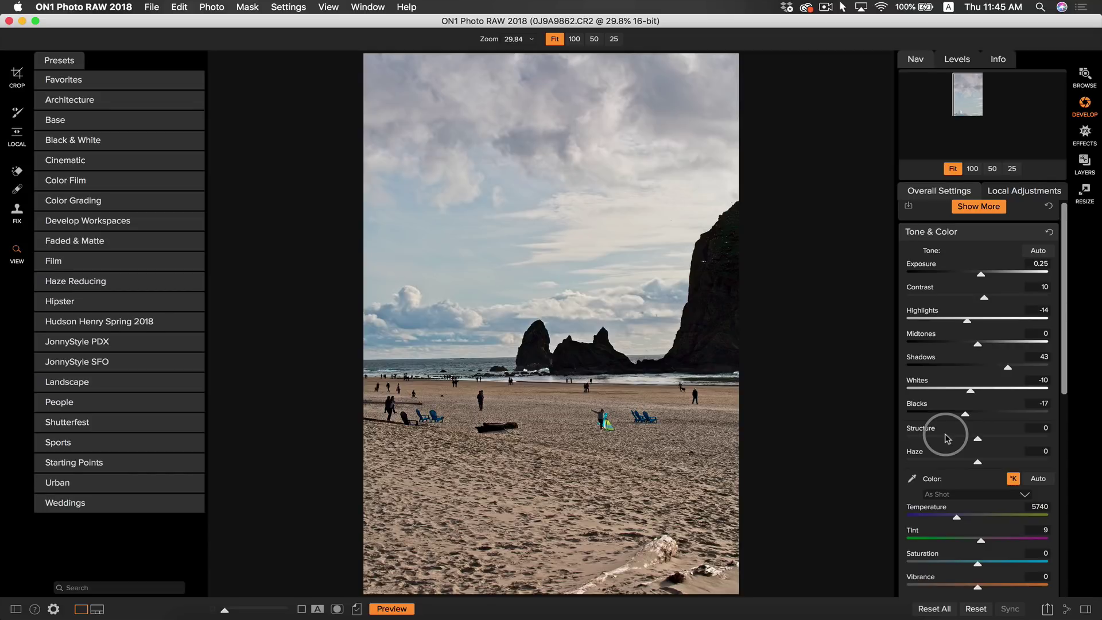
scroll(947, 439, down, 2)
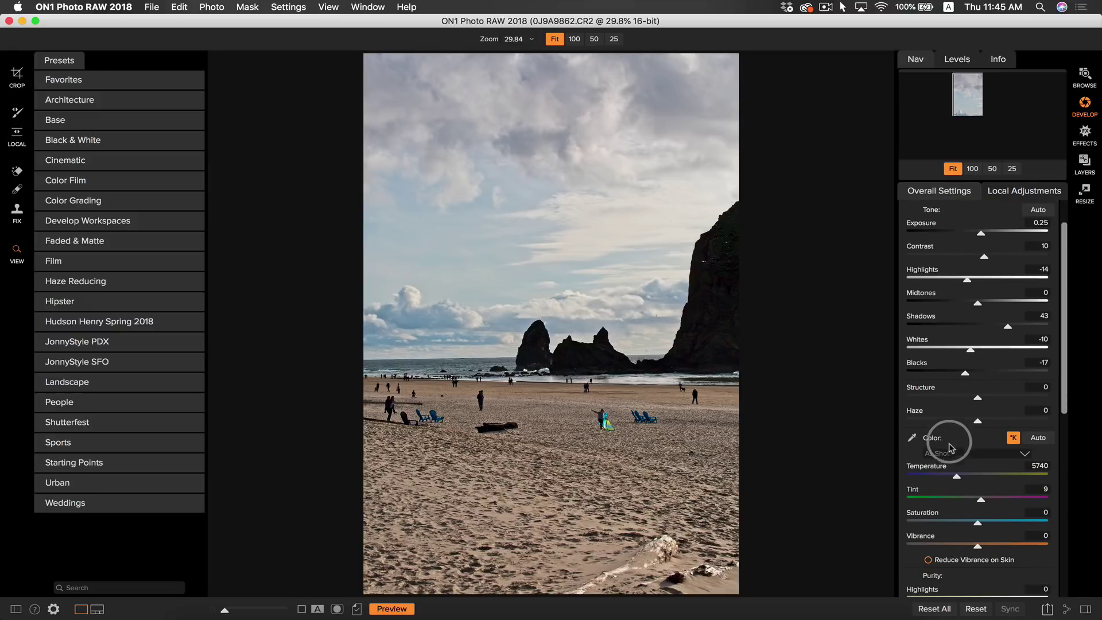
drag(956, 474, 967, 478)
scroll(976, 464, down, 5)
scroll(976, 464, down, 12)
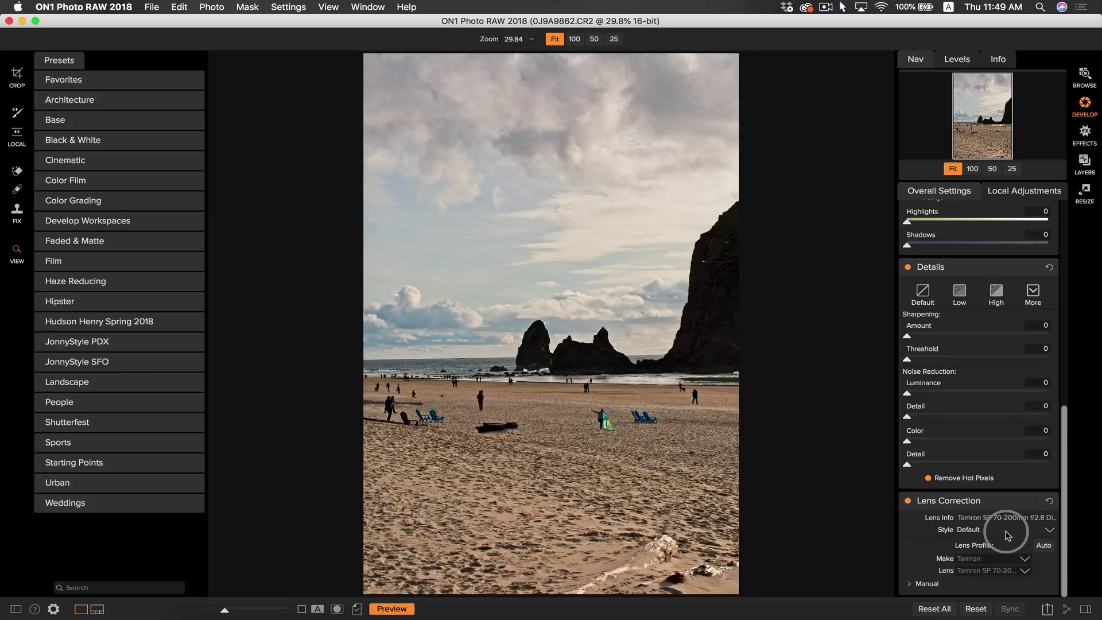
Back in Browse, copy the develop settings from the first photo, 0J9A9862.CR2.
click(1083, 78)
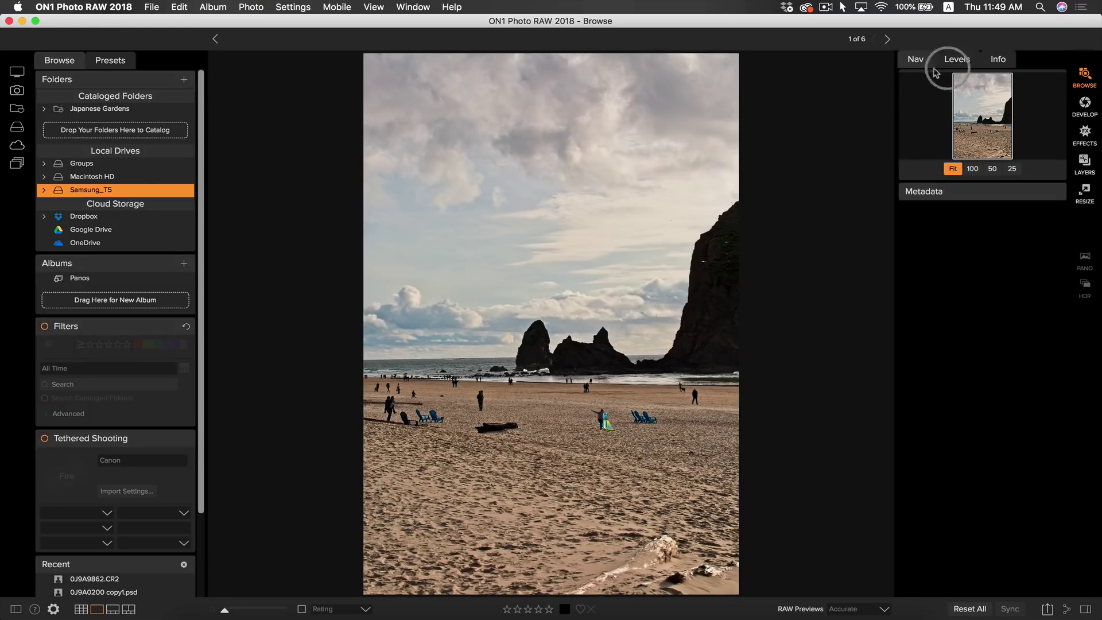
click(215, 38)
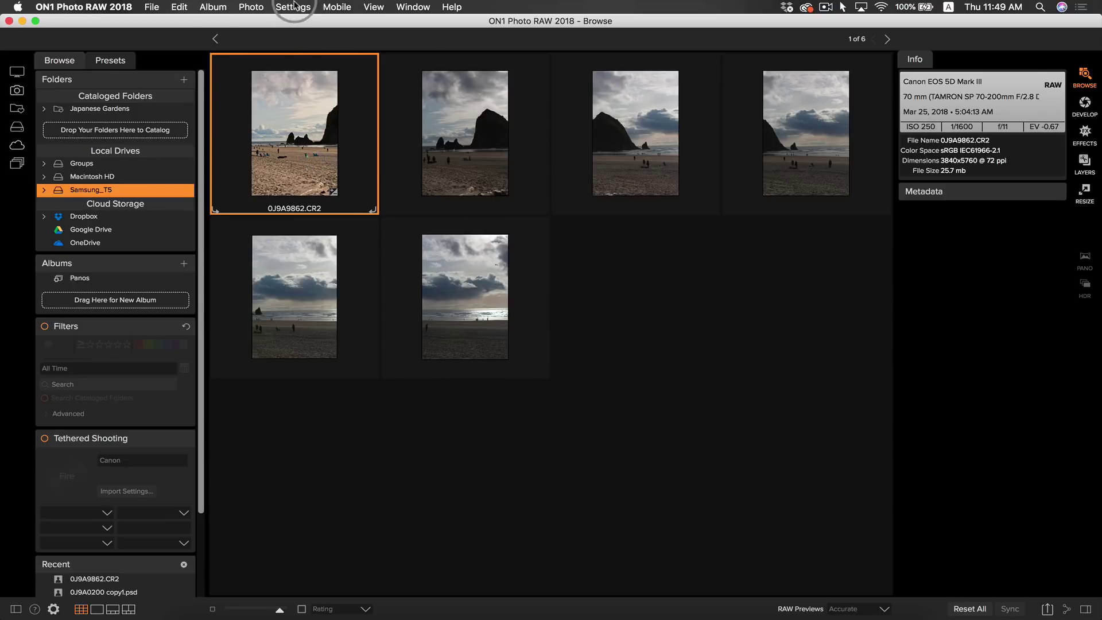
click(293, 6)
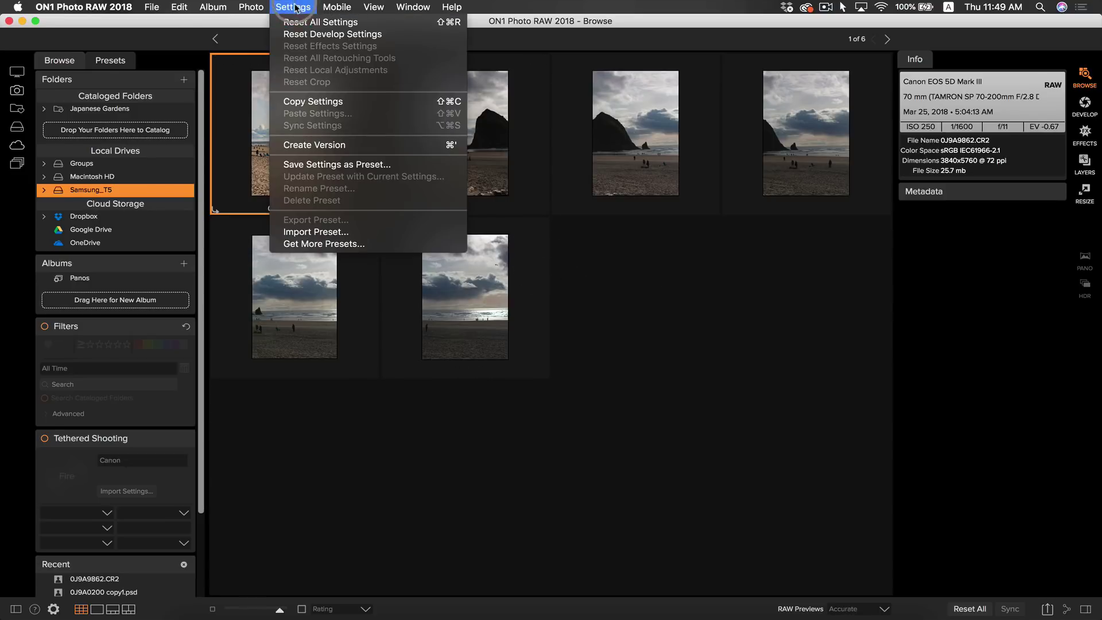
click(317, 102)
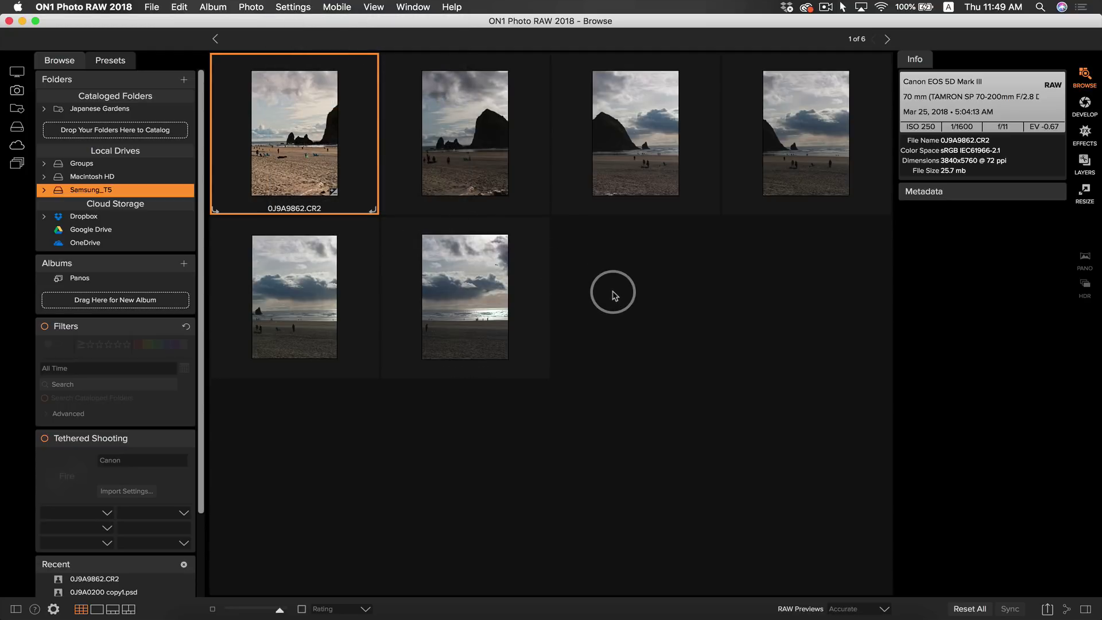
key(shift+super+c)
Select all six photos and paste the copied develop settings onto them.
shift+click(499, 296)
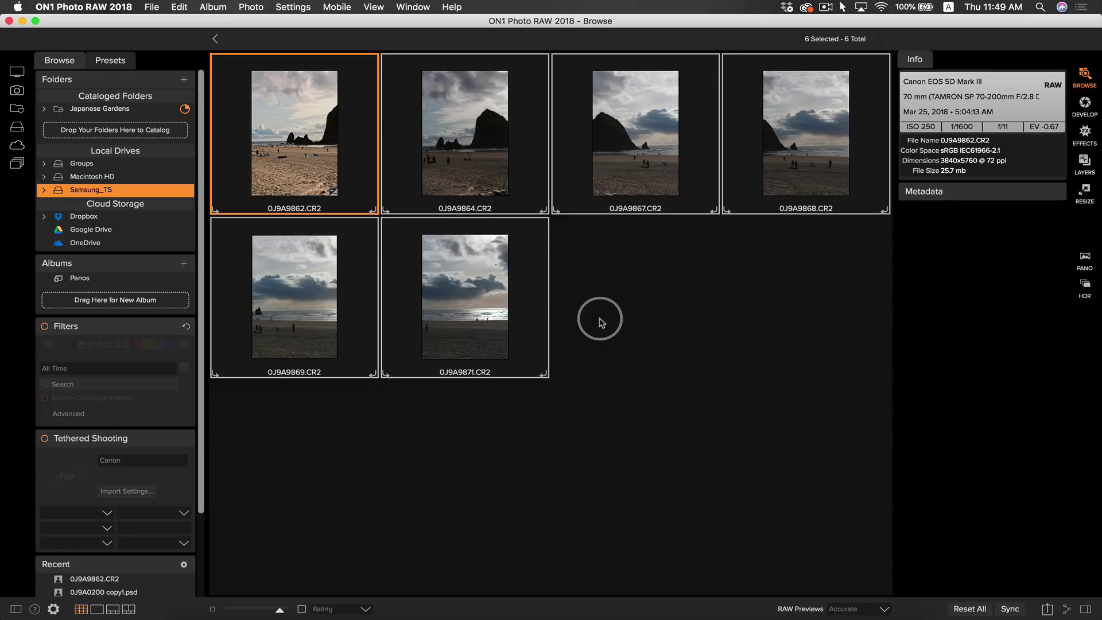
key(shift+super+v)
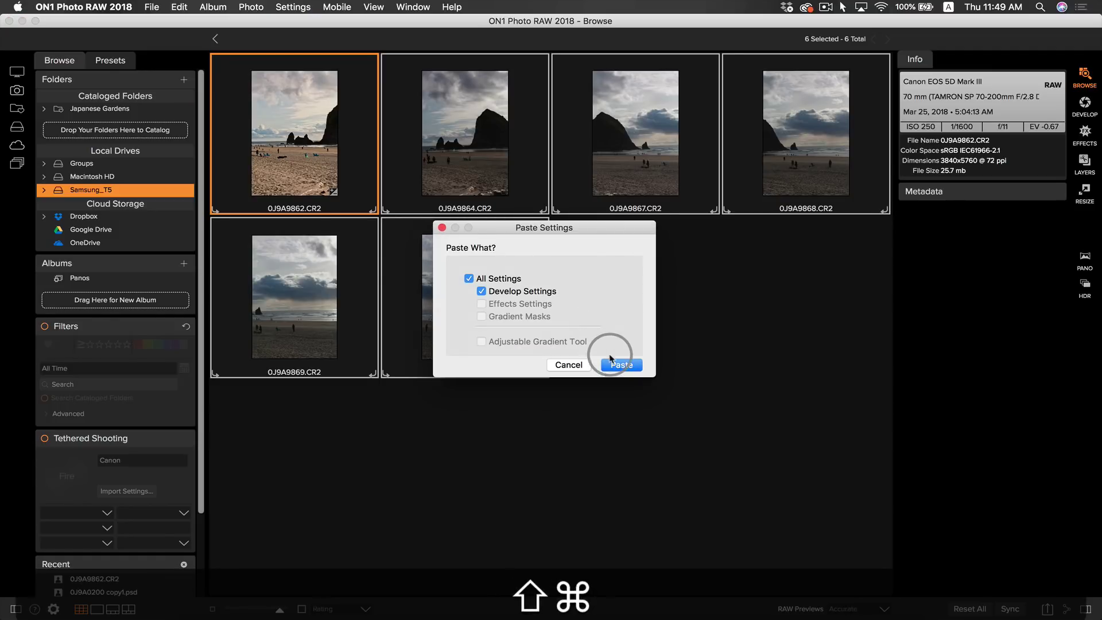
click(621, 365)
click(293, 7)
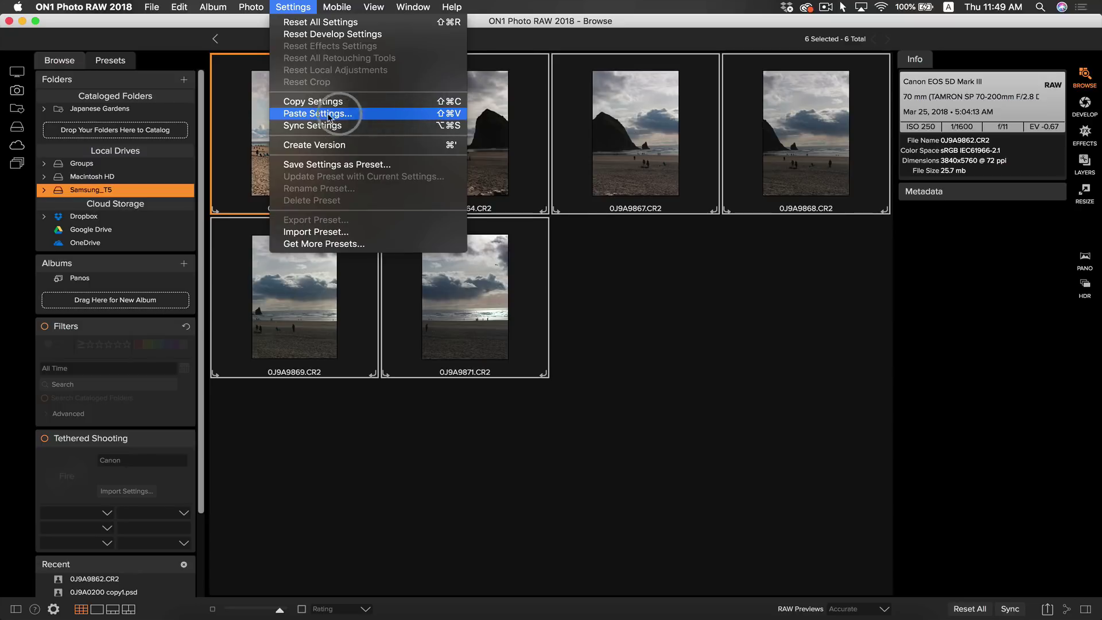
click(693, 313)
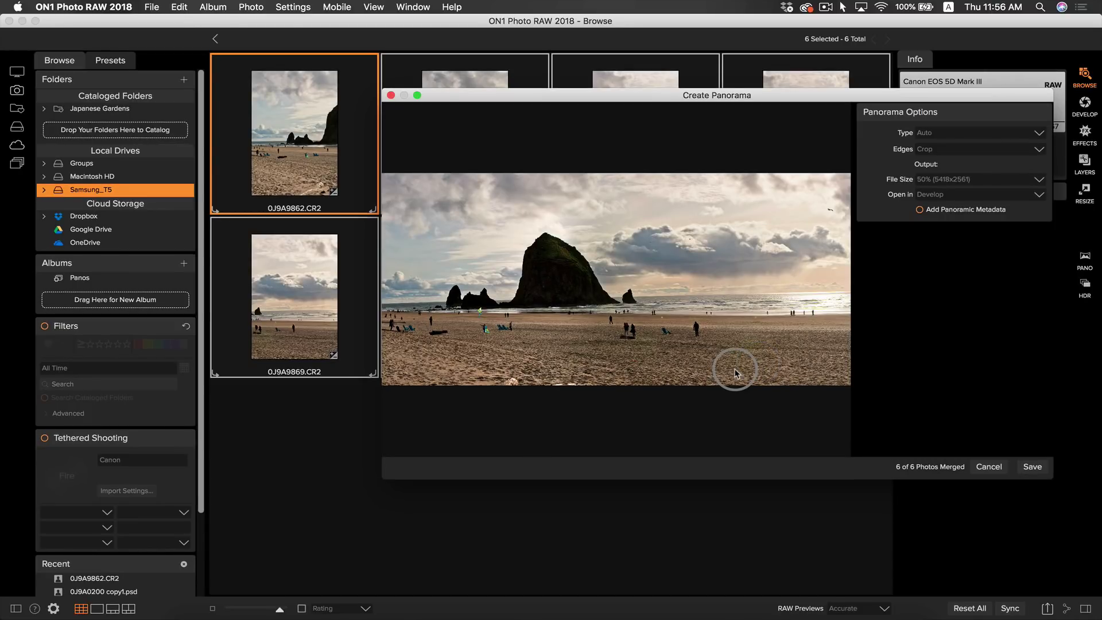
Stitch the six photos into a panorama, reviewing the Type options and keeping Auto.
click(952, 135)
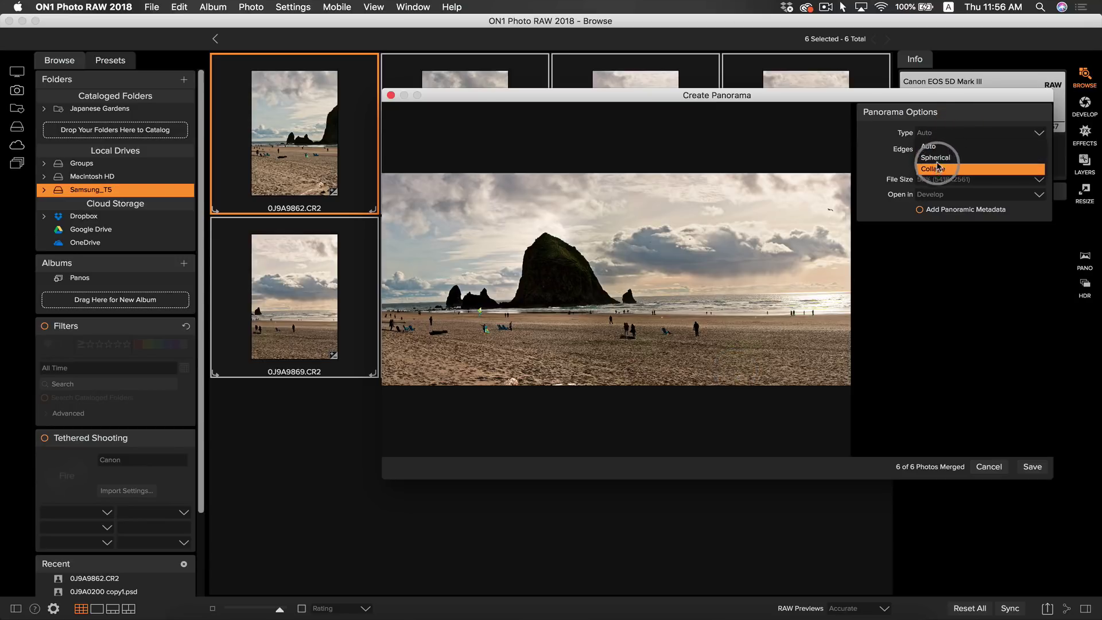
click(936, 148)
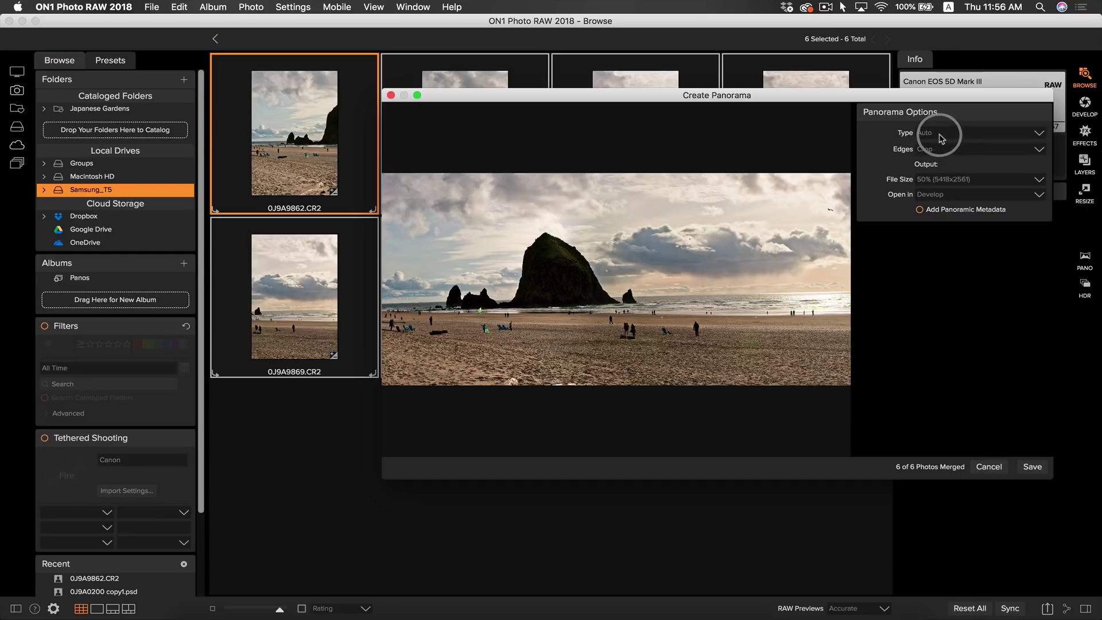
click(941, 135)
click(942, 158)
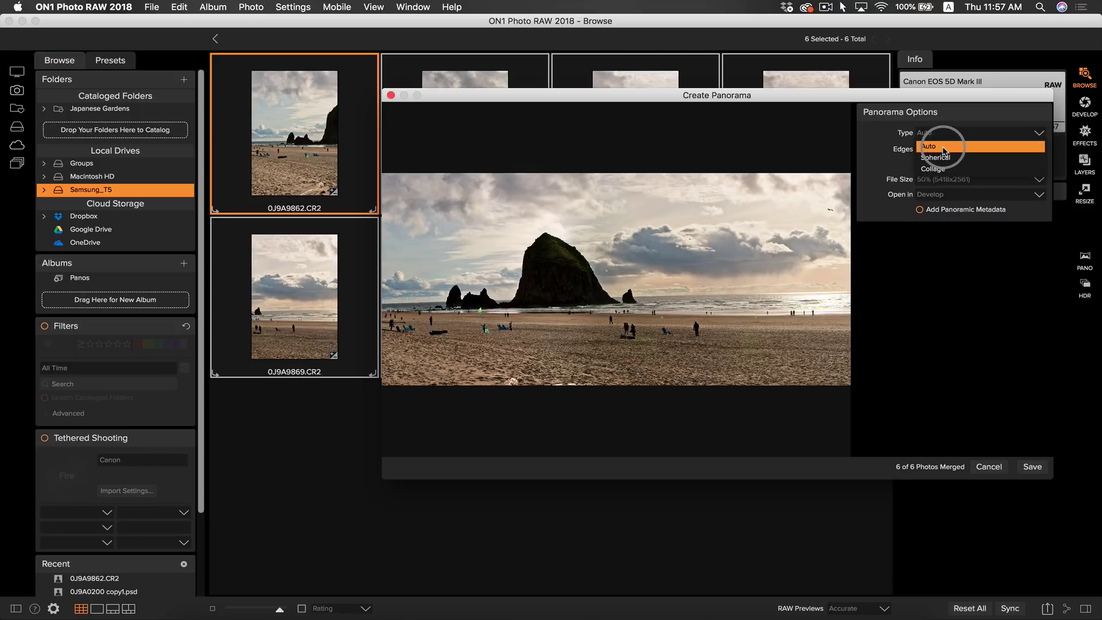
Compare the panorama Edges options, including Warp to Fill, and settle on Crop.
click(954, 257)
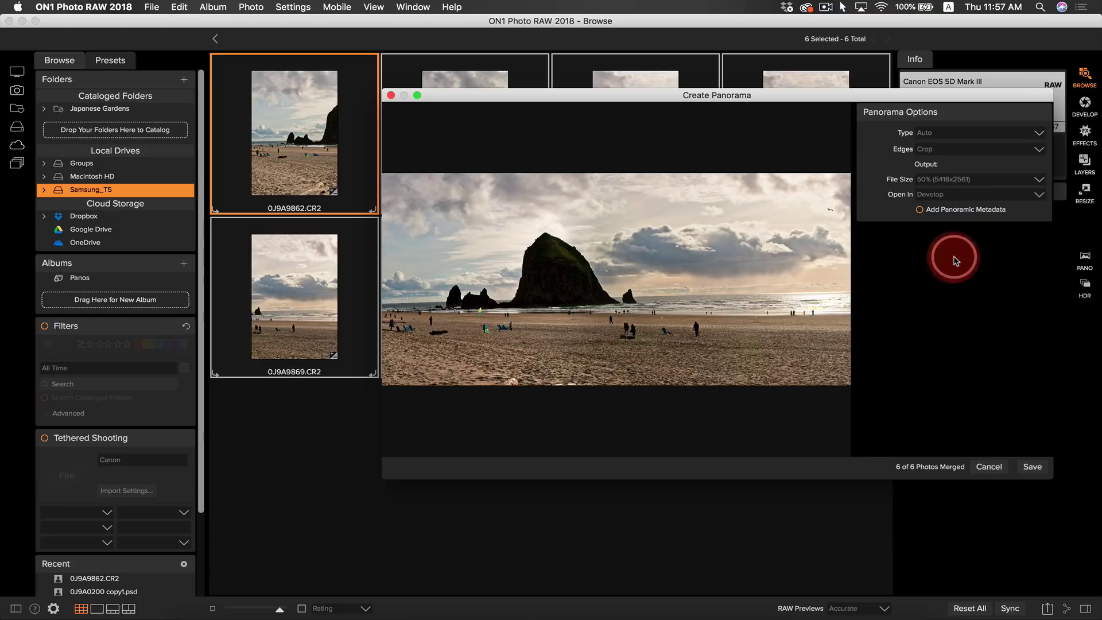
click(969, 152)
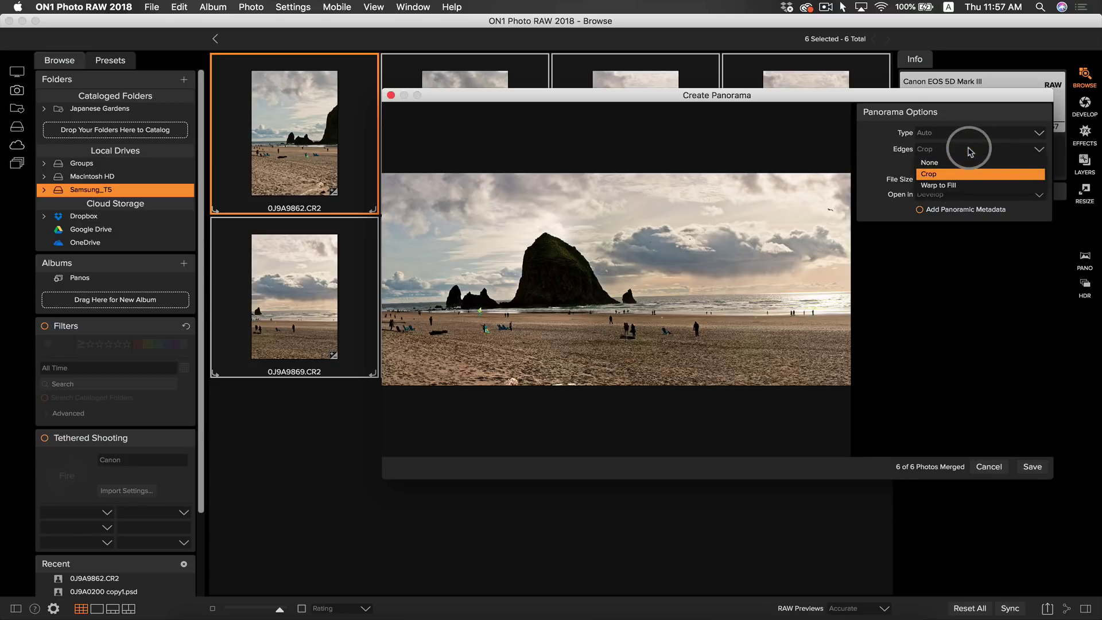
click(965, 163)
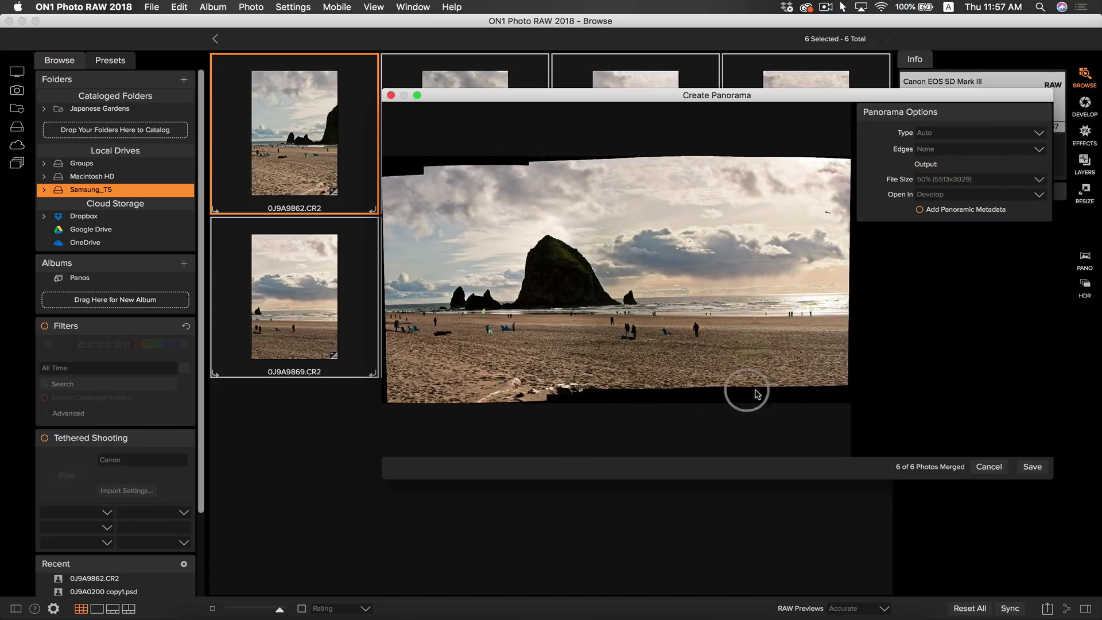
click(956, 150)
click(954, 173)
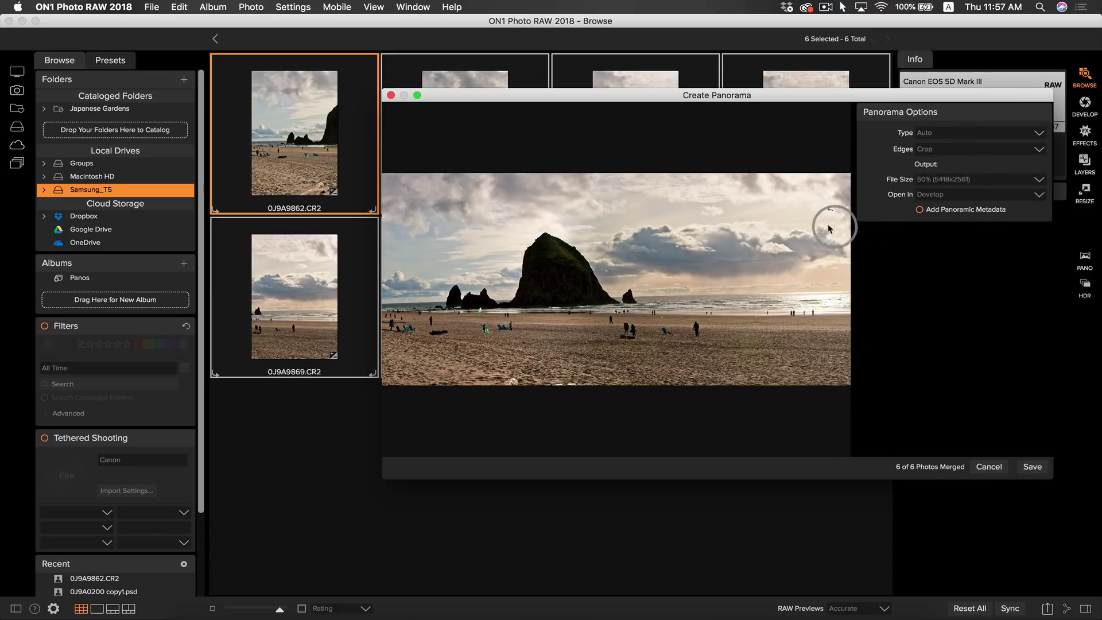
click(971, 156)
click(967, 184)
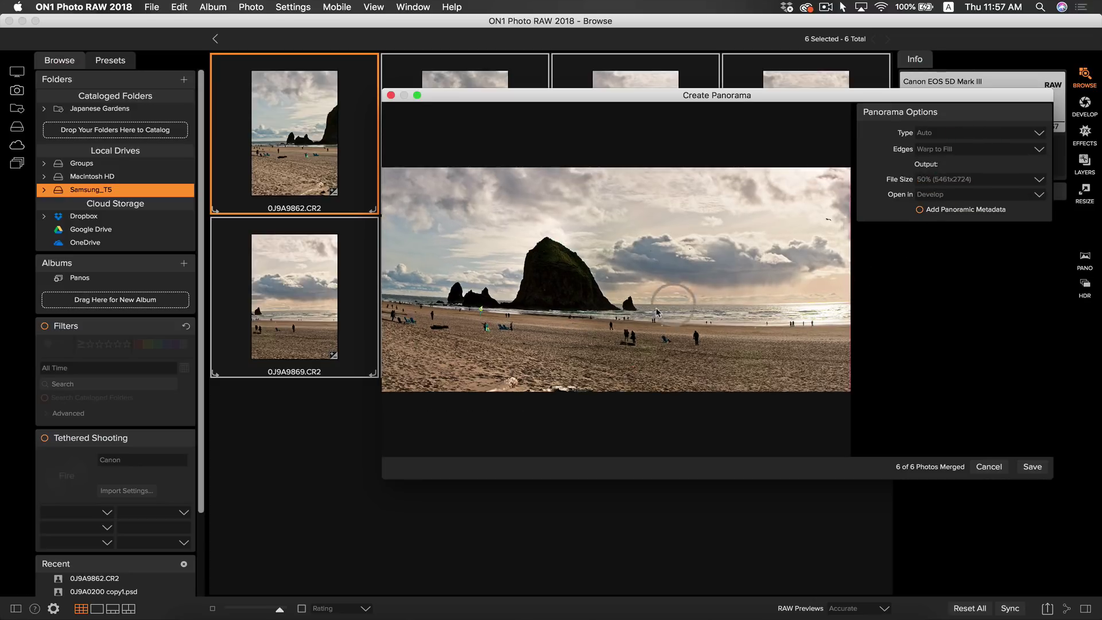
click(983, 150)
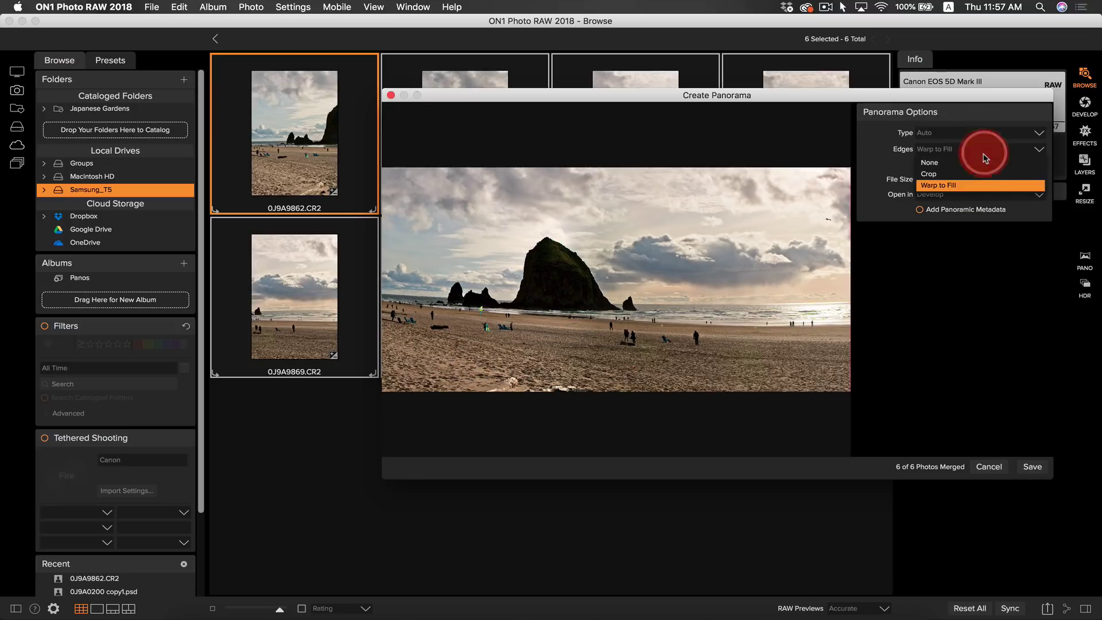
click(983, 175)
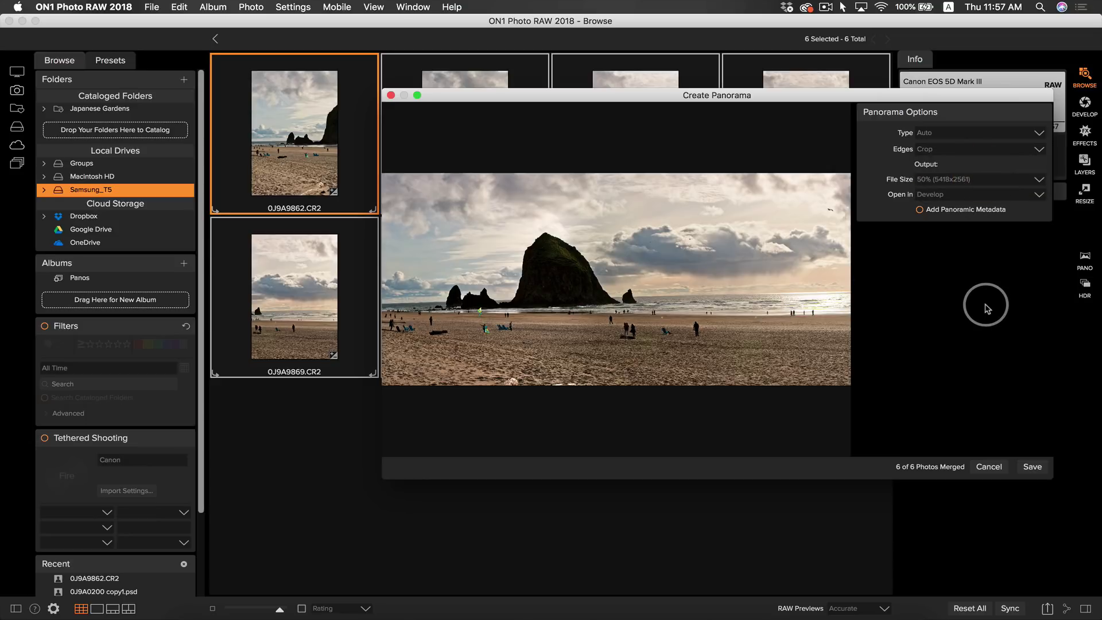
Keep File Size at 50% and Open in Develop, then save the panorama.
click(980, 182)
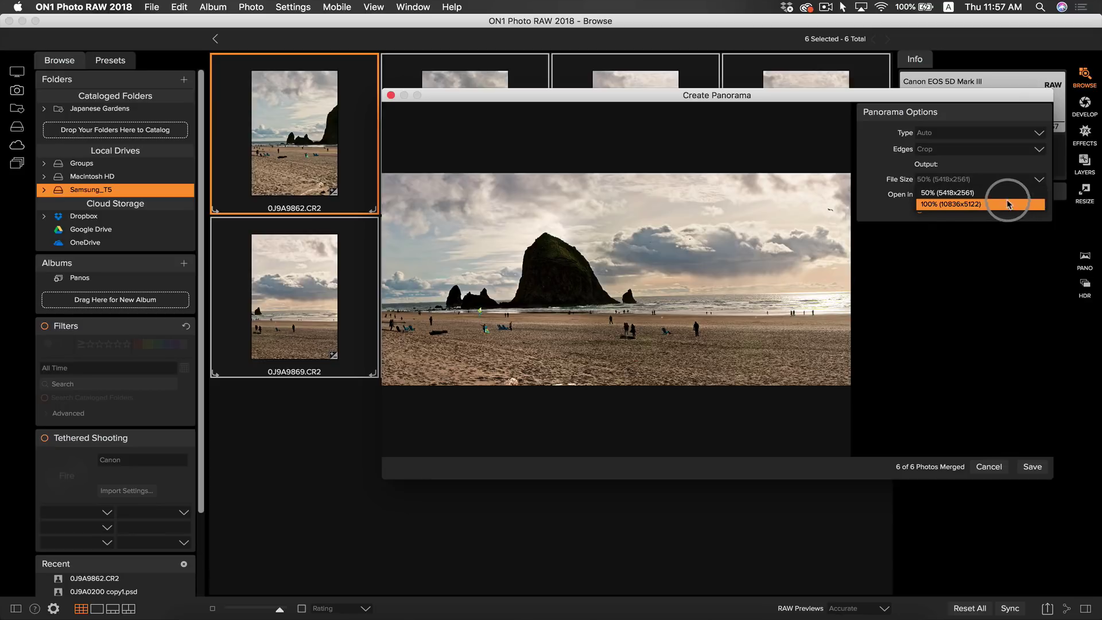
click(988, 199)
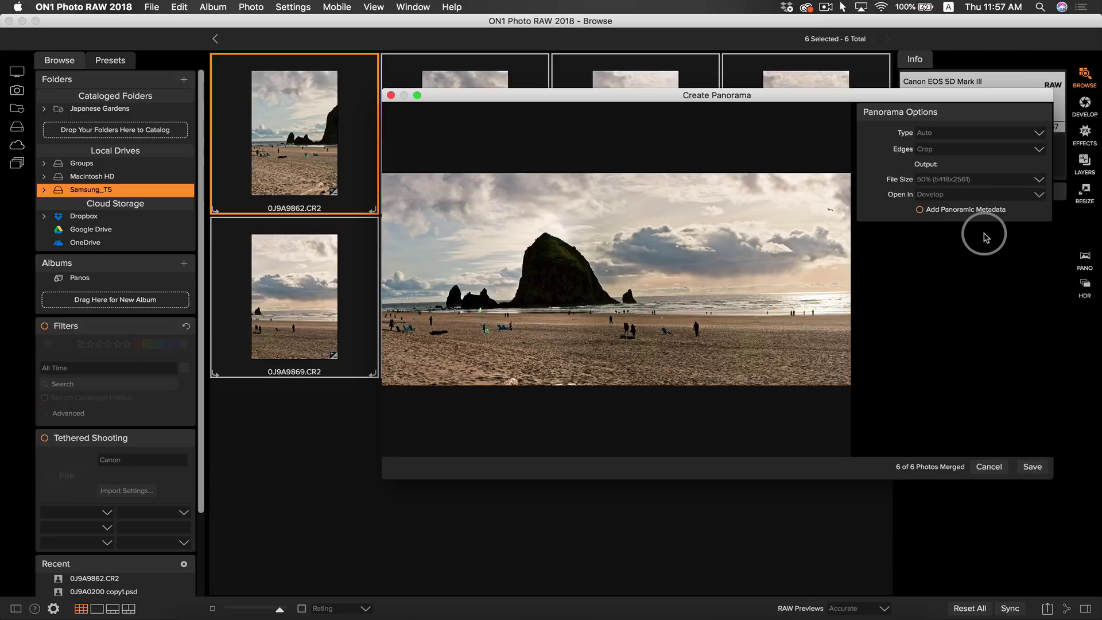
click(983, 194)
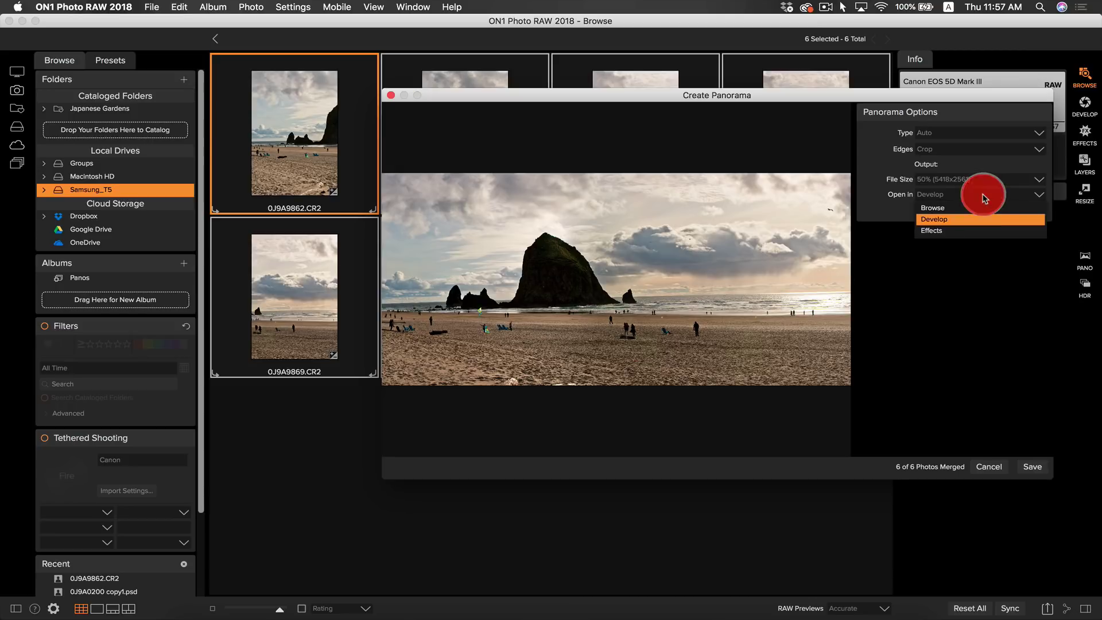
click(956, 219)
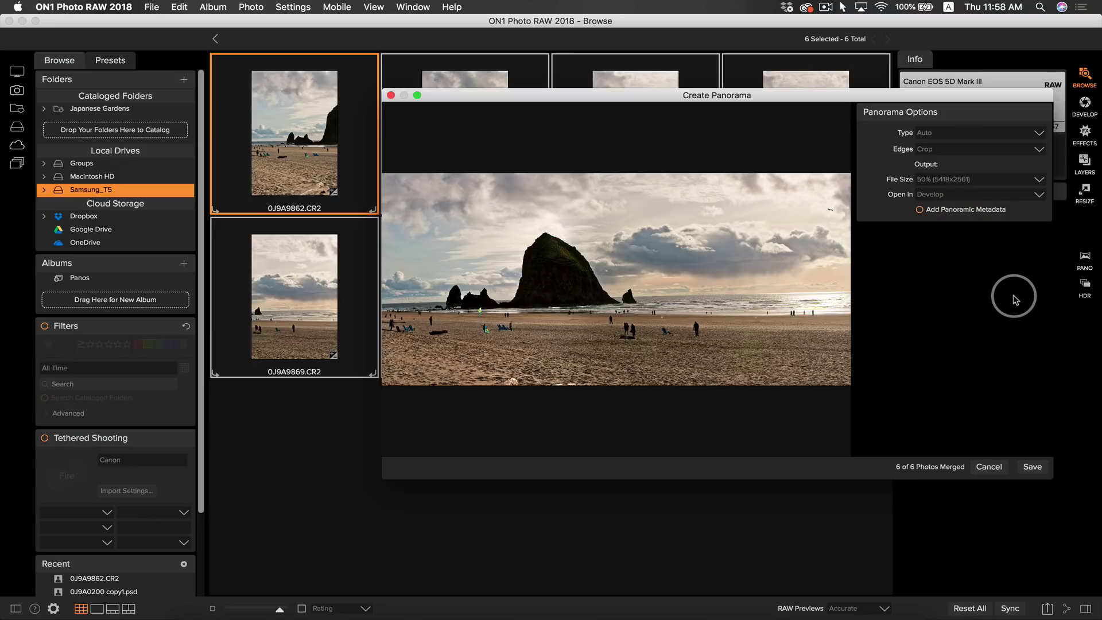
click(1036, 467)
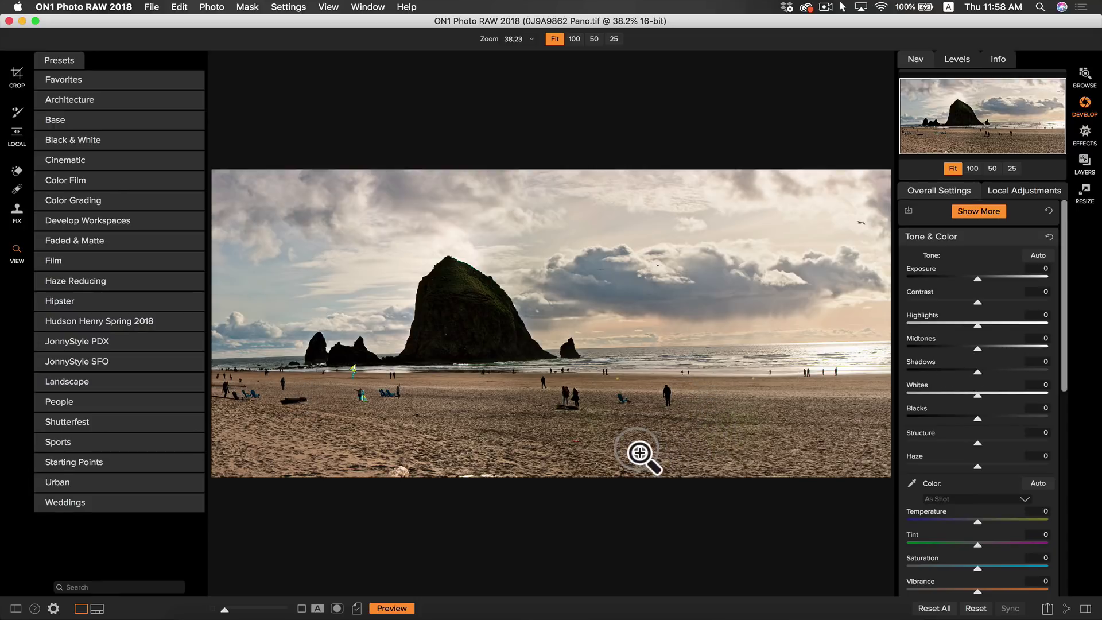
Select the Perfect Eraser retouching brush from the left toolbar.
click(18, 210)
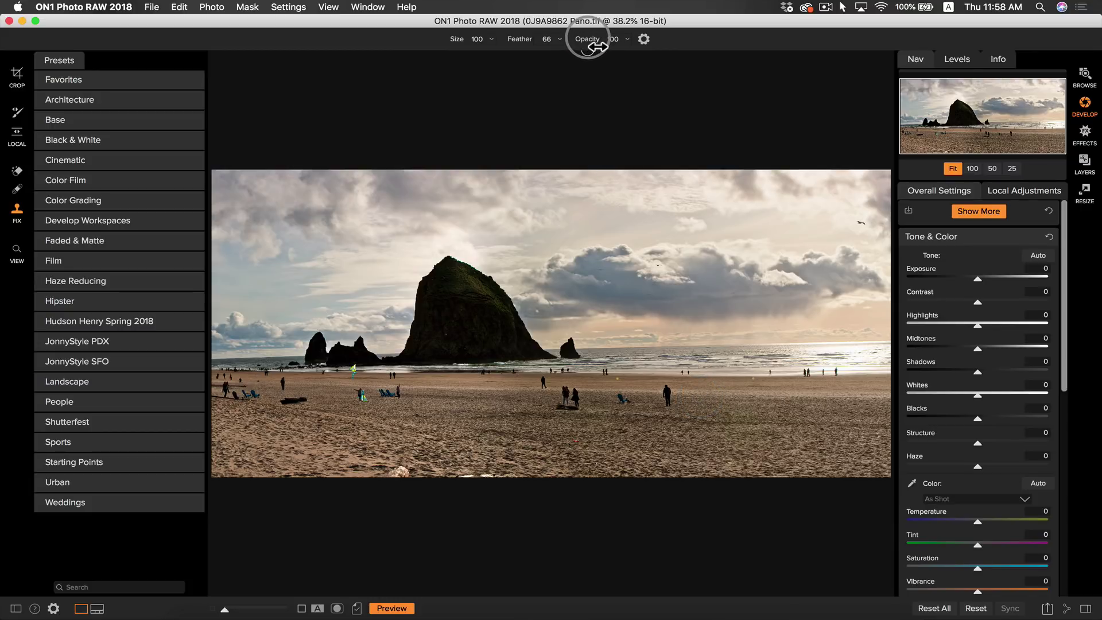
Set brush Feather to 60 and Size to 300, then erase the standing person right of centre.
drag(540, 46, 528, 46)
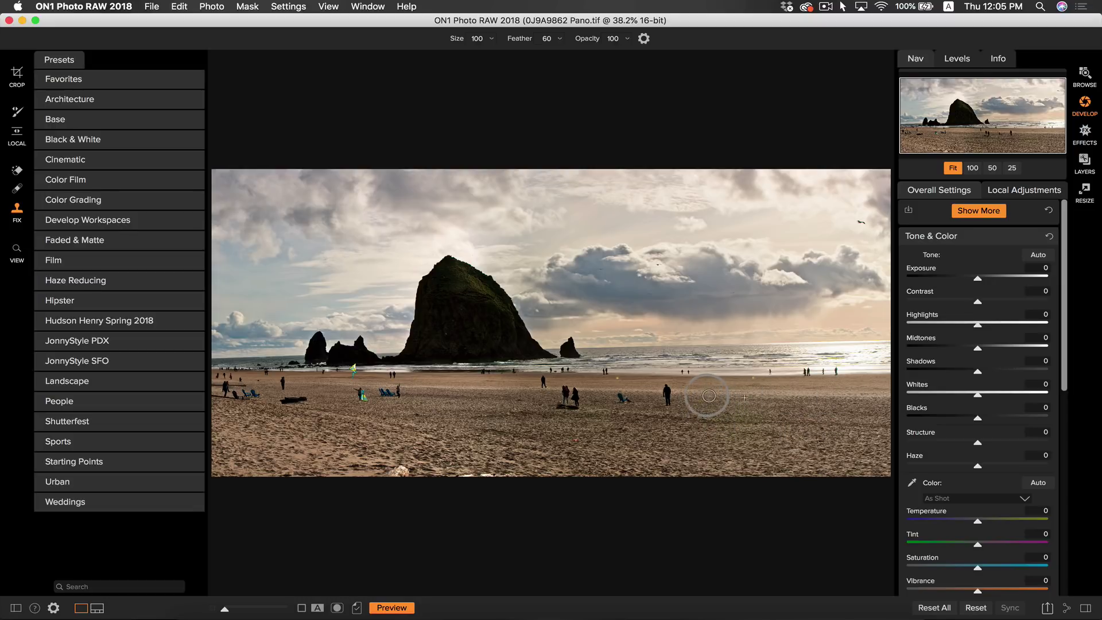
click(706, 396)
key(bracketright)
key(bracketright)
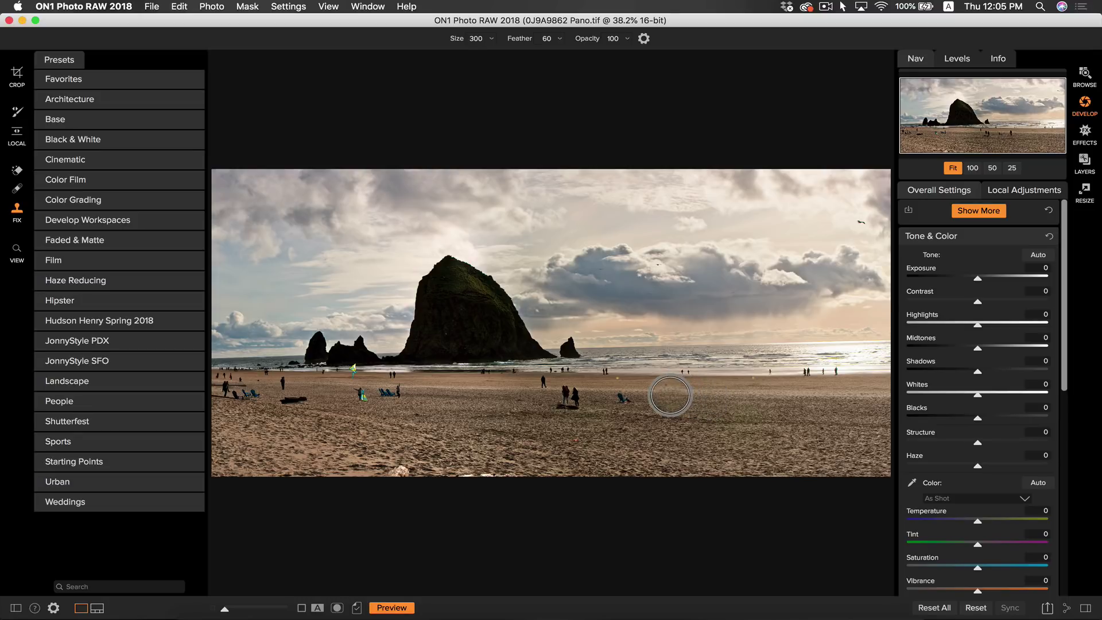
click(668, 396)
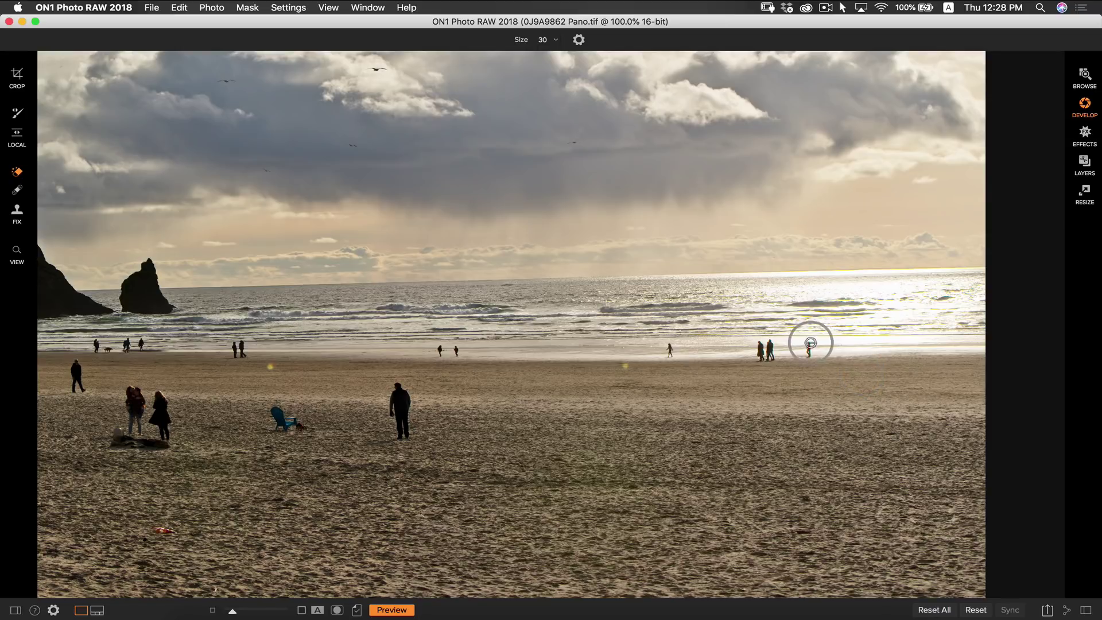
Erase the beach figures, the lens-flare spot on the sand and the distant shoreline walkers.
drag(809, 339, 757, 348)
click(630, 370)
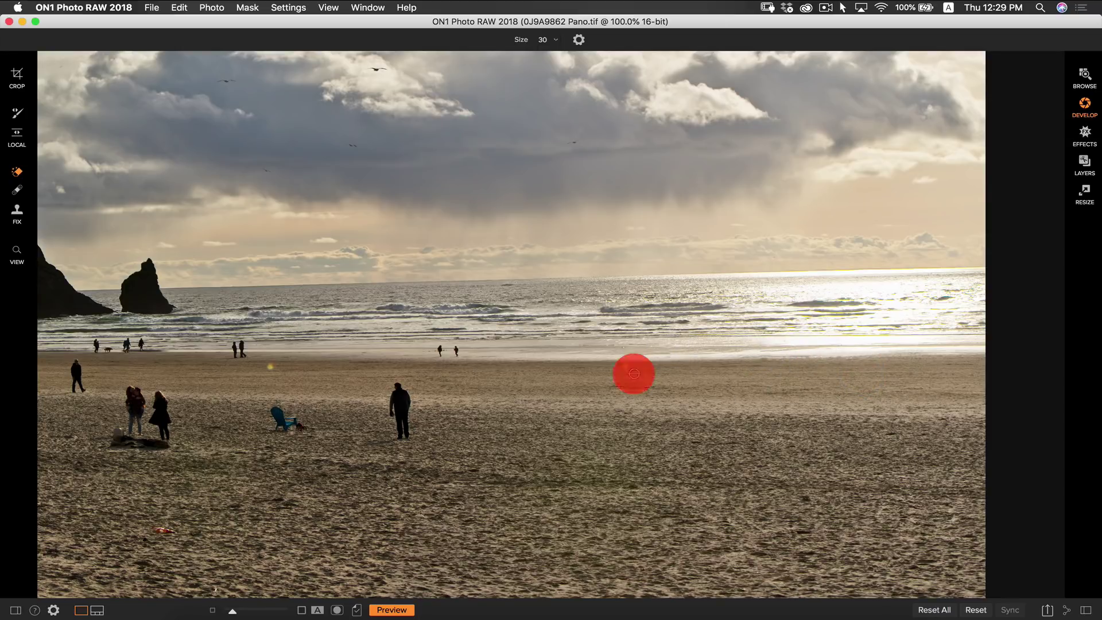
click(458, 353)
click(440, 350)
click(241, 344)
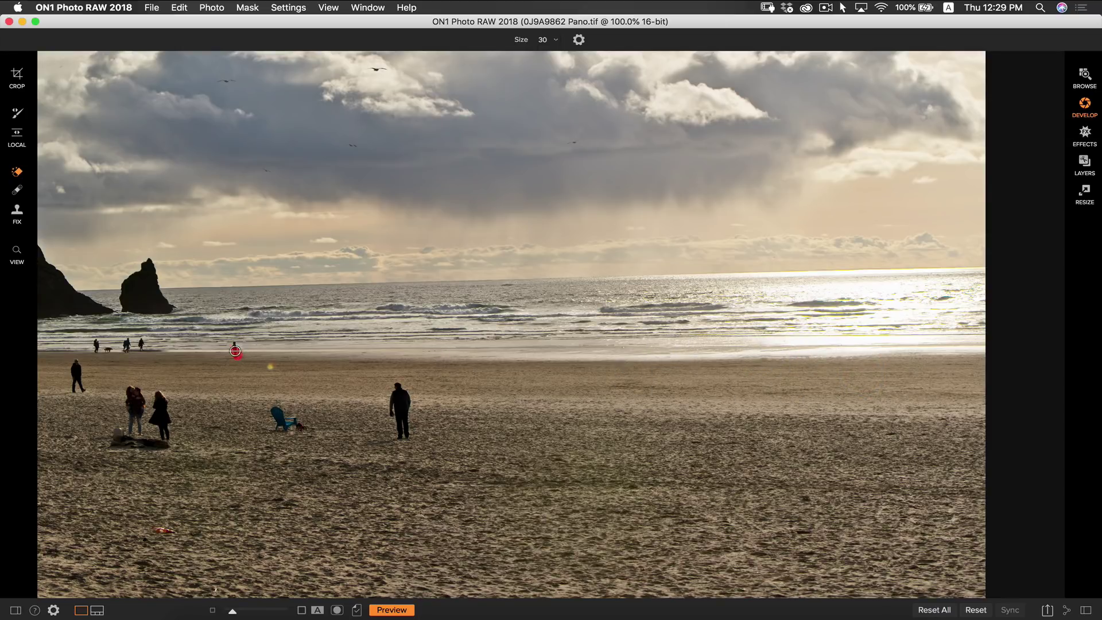
drag(371, 372, 520, 346)
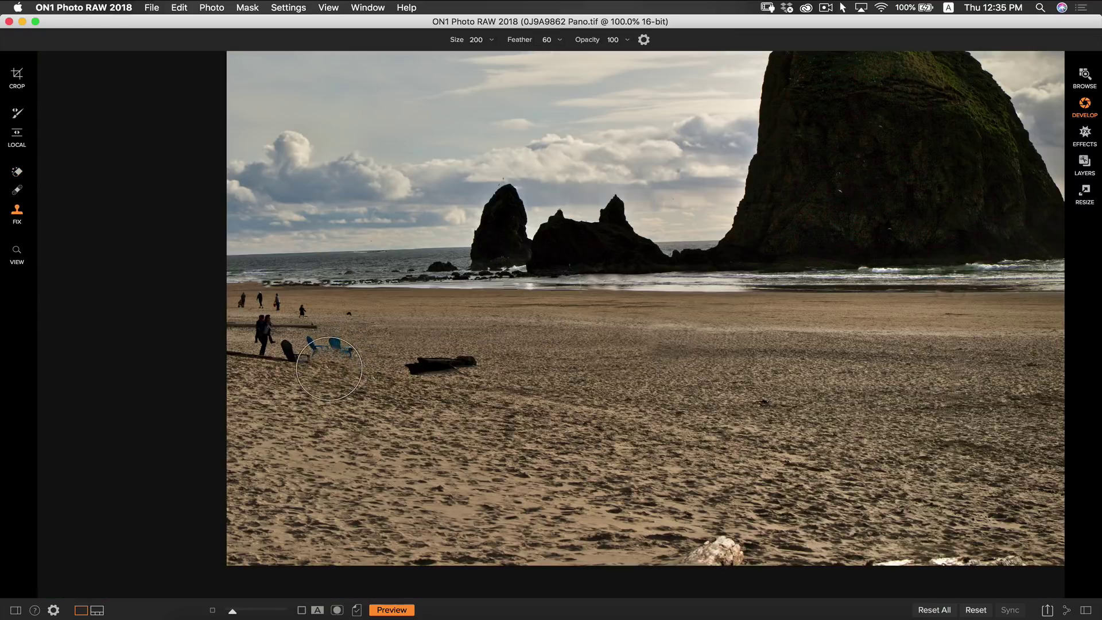
Paint out the walkers, dog and chair on the left side of the beach.
mouse_move(322, 356)
mouse_down()
mouse_move(271, 355)
mouse_move(247, 350)
mouse_move(295, 340)
mouse_move(252, 340)
mouse_up()
click(261, 321)
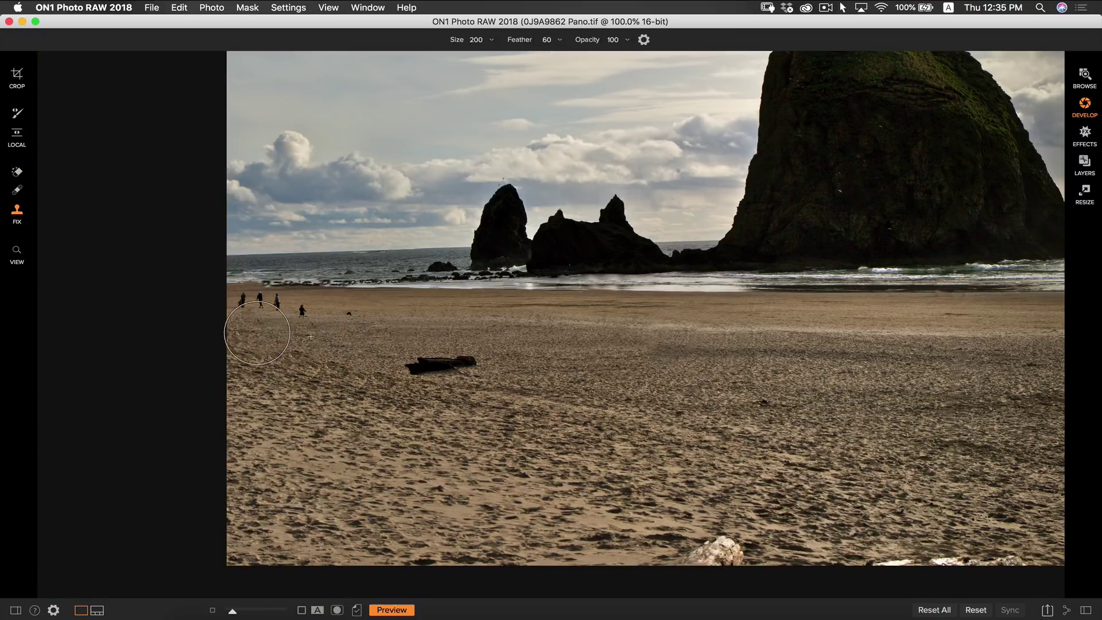
click(344, 321)
click(301, 313)
click(269, 296)
click(243, 299)
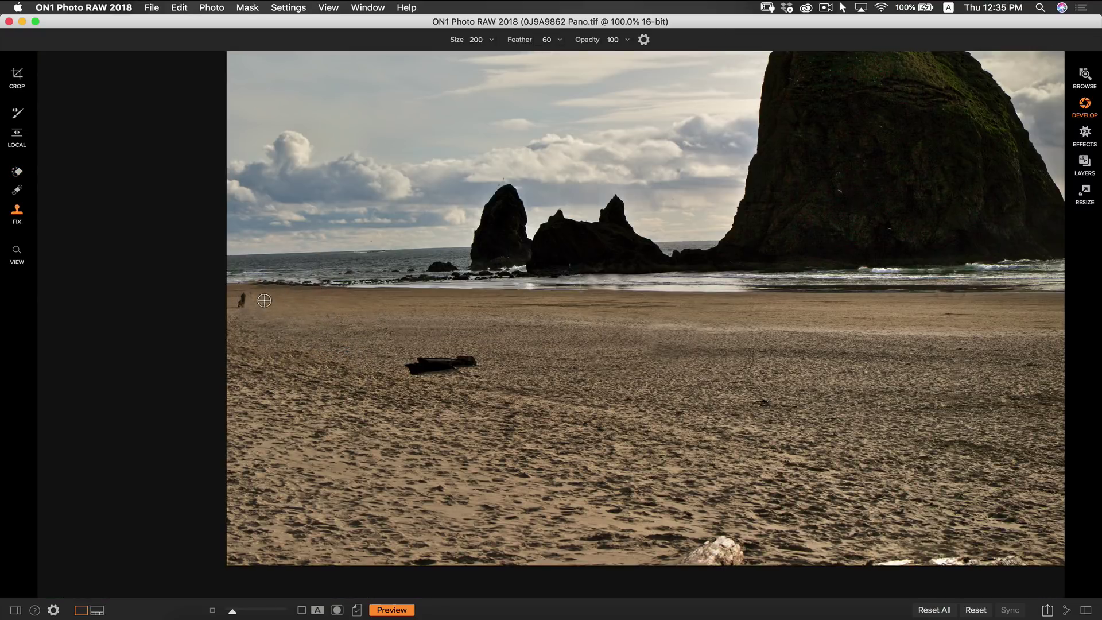
Fit the whole panorama in view and remove a small spot from the cloud.
key(z)
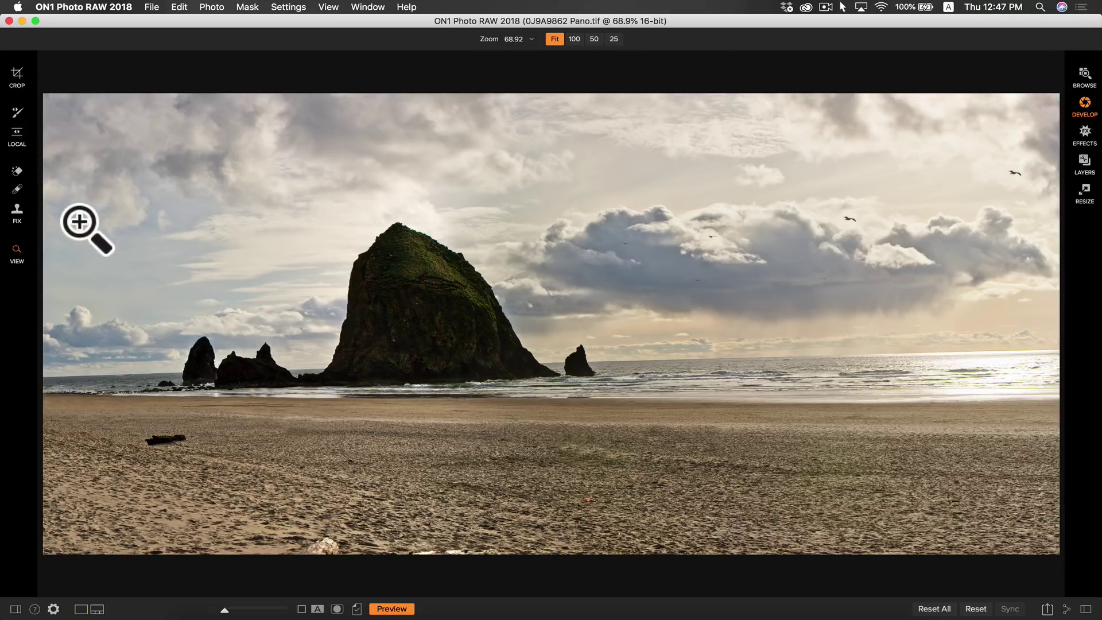
click(17, 172)
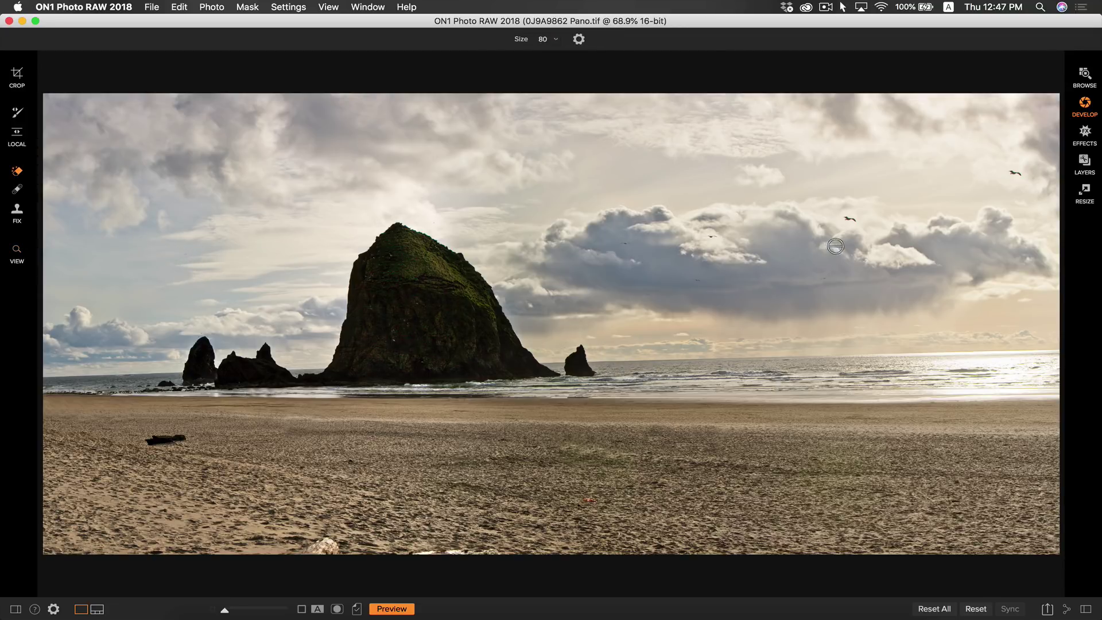
drag(848, 219, 853, 219)
Crop the panorama tighter around Haystack Rock, repositioning the image within the frame.
click(17, 75)
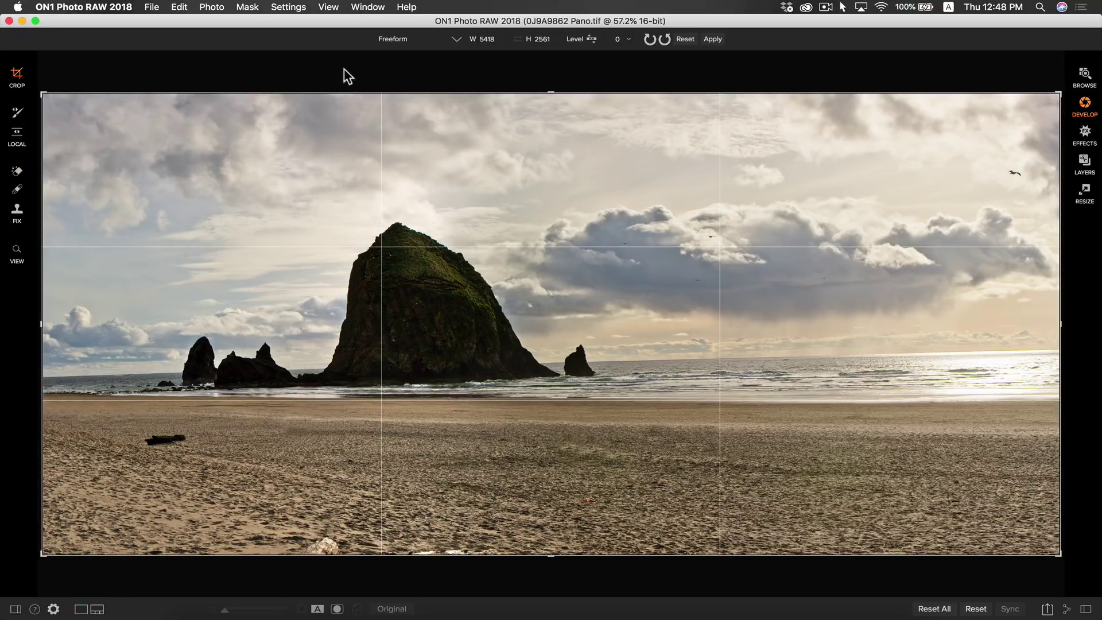
drag(43, 94, 185, 177)
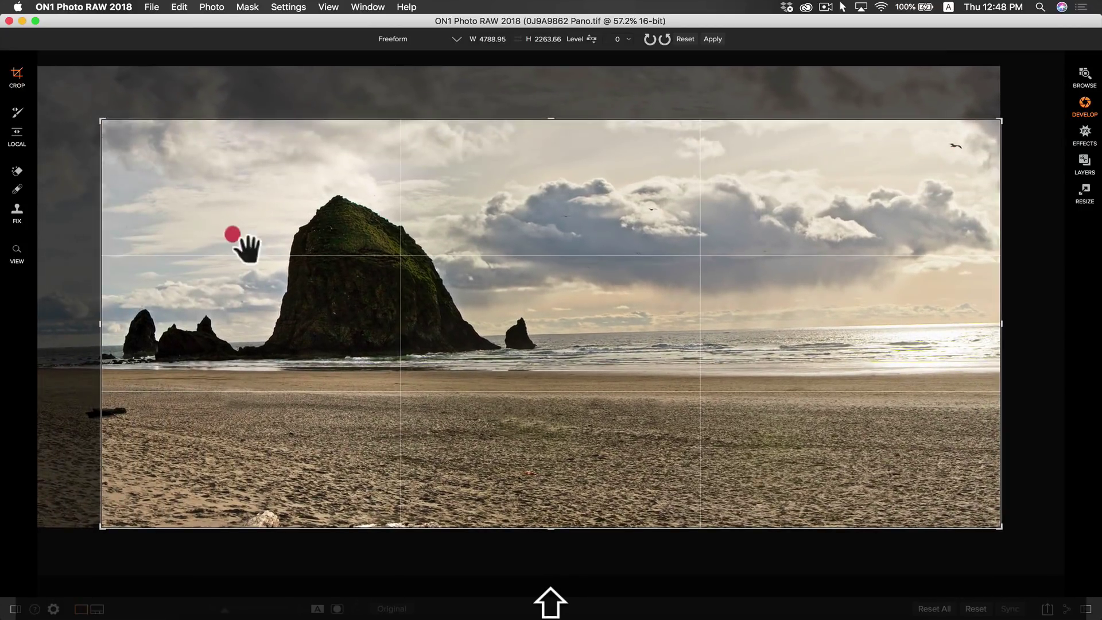
drag(247, 247, 364, 293)
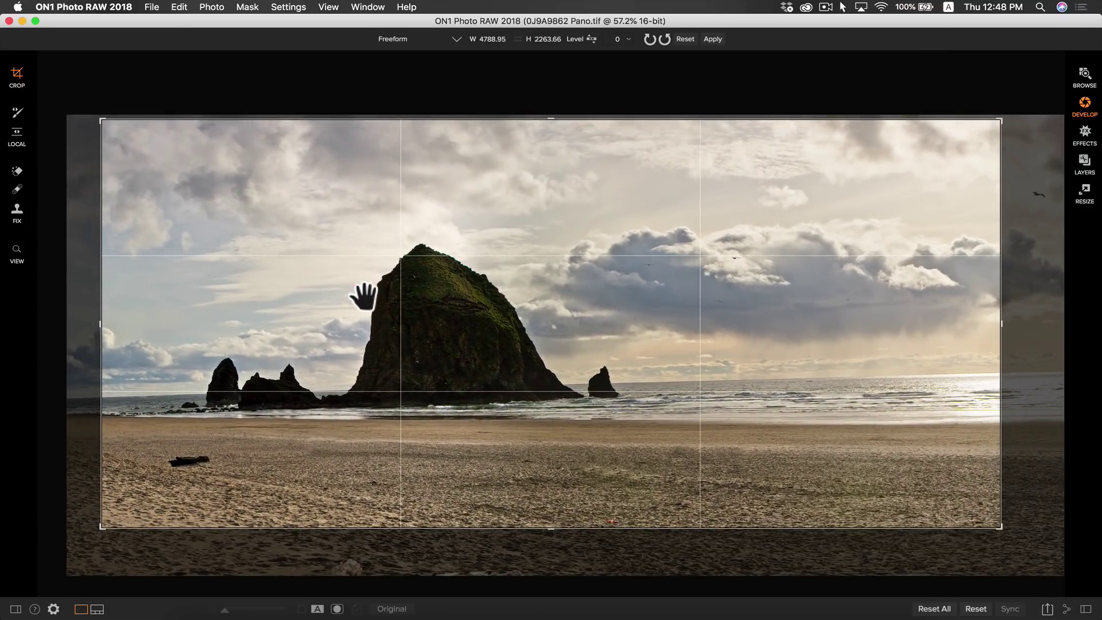
key(Return)
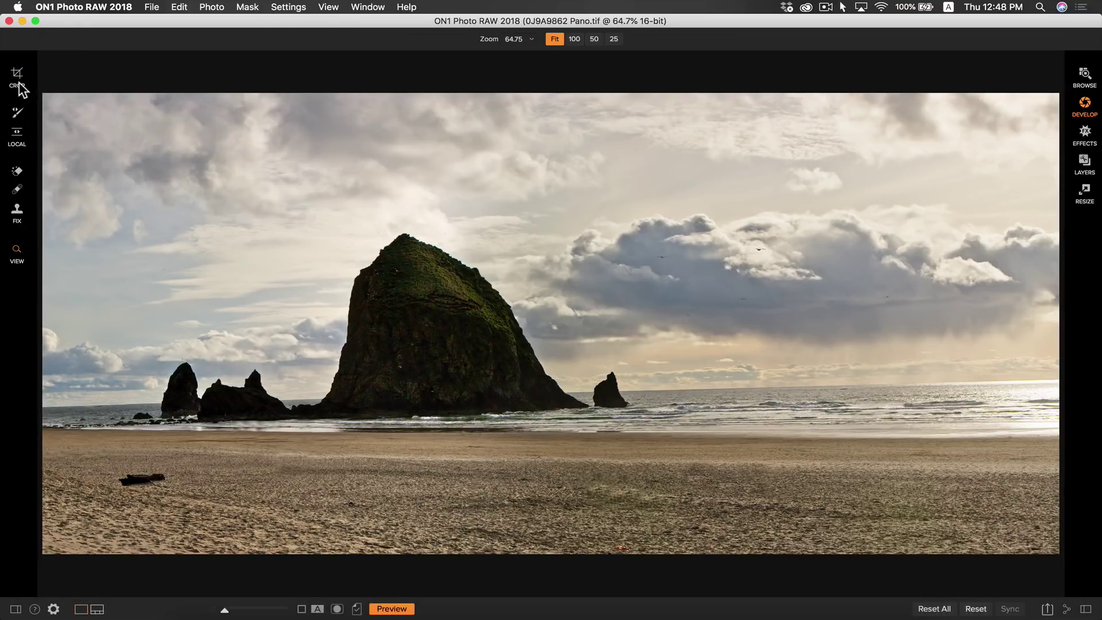
Level the horizon with the crop Level tool and apply, giving about 4714 x 2228.
key(c)
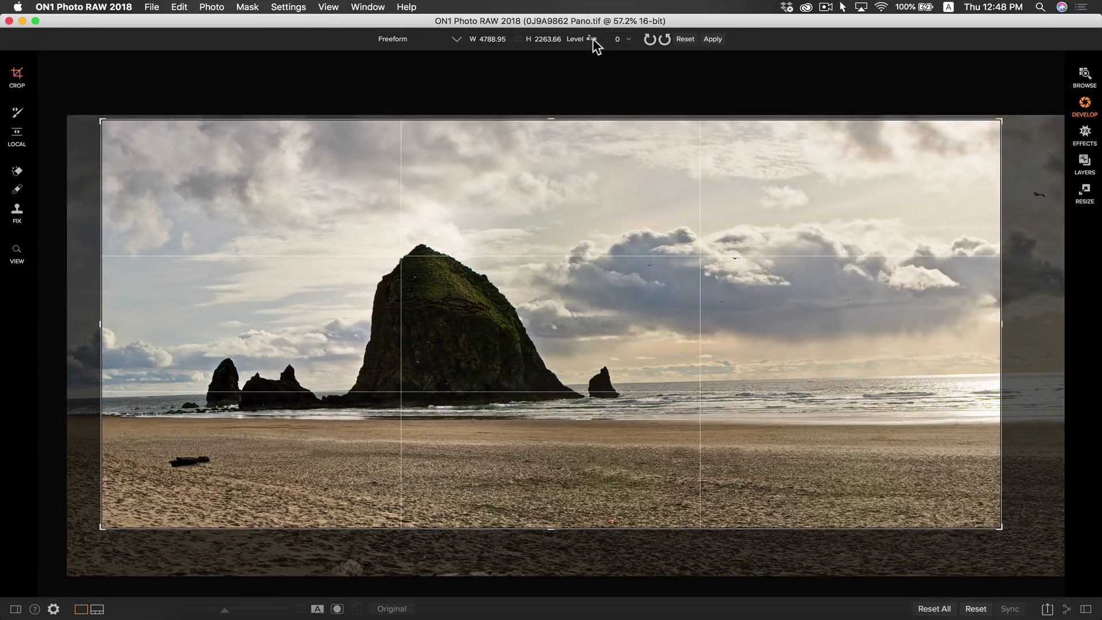
click(593, 41)
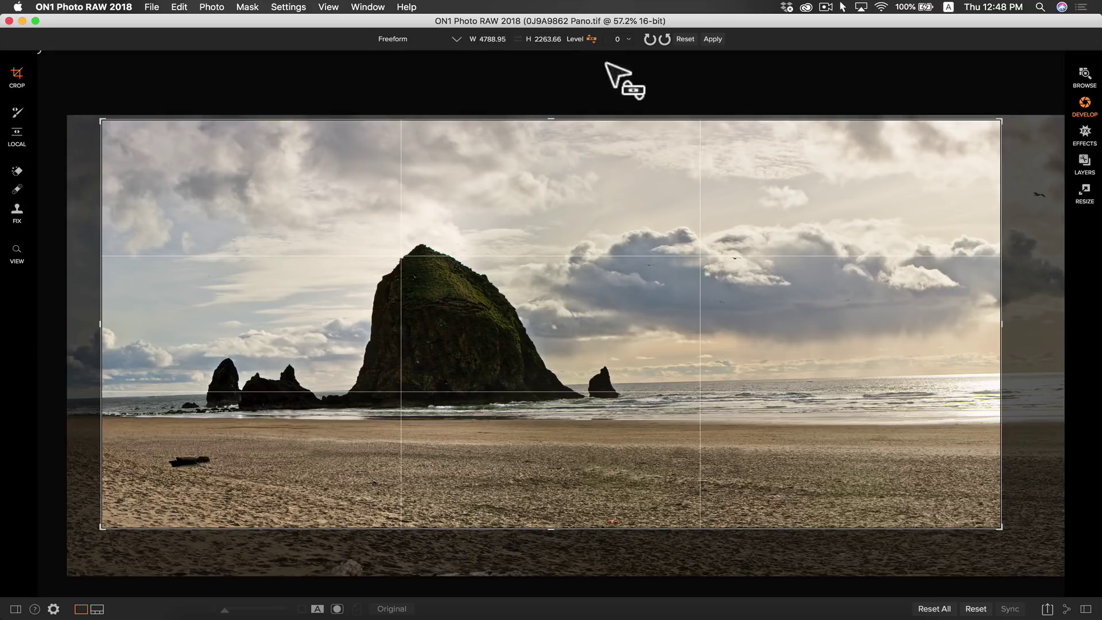
drag(634, 380, 933, 380)
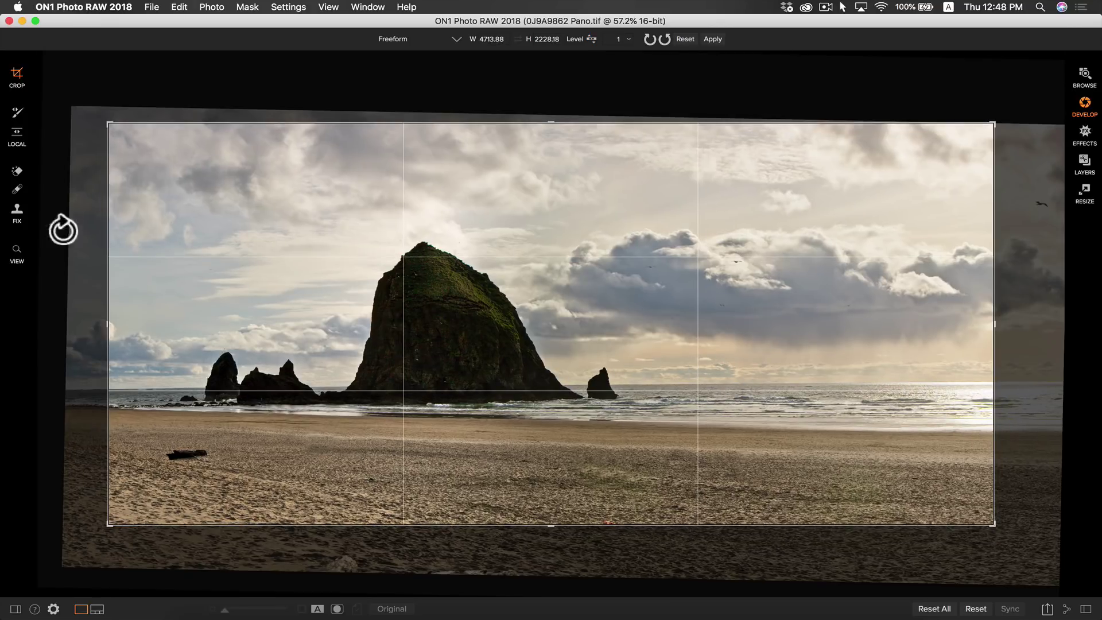
click(17, 253)
key(Tab)
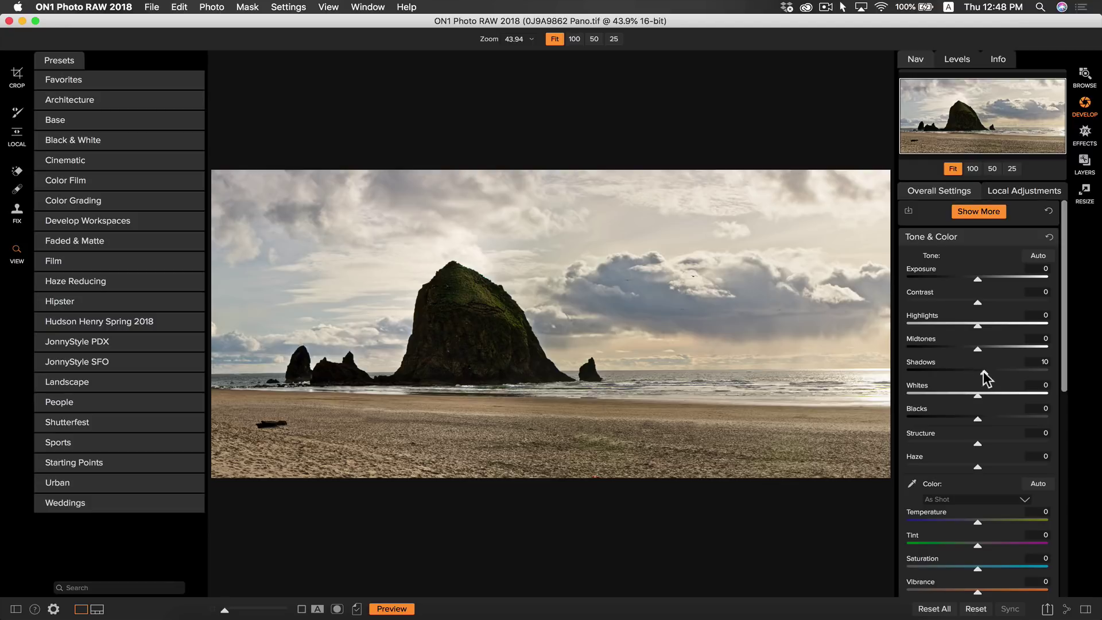
Set the overall Tone & Color Shadows slider to 18 to gently lift the dark areas.
drag(985, 374, 991, 372)
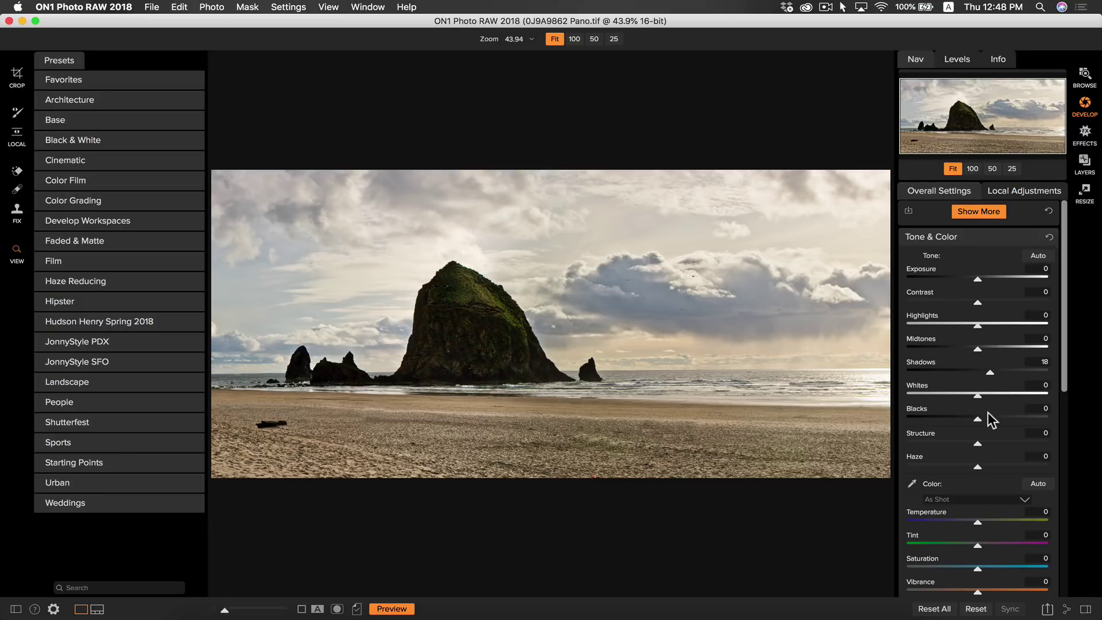
Add a new local adjustment layer with its Shadows lifted to 25.
mouse_move(1005, 230)
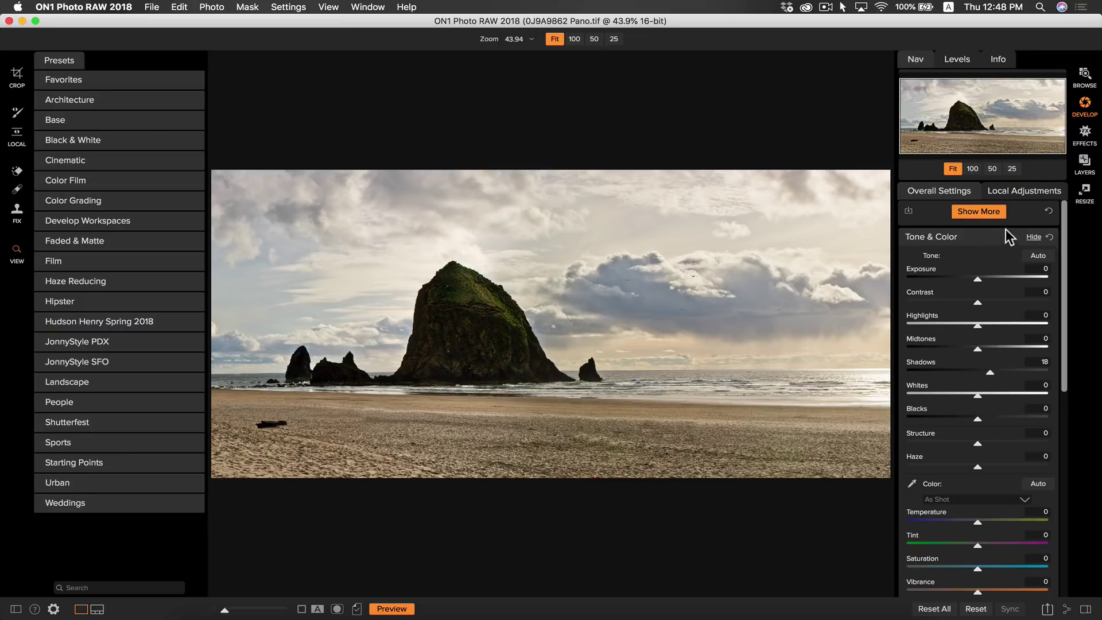
click(1017, 190)
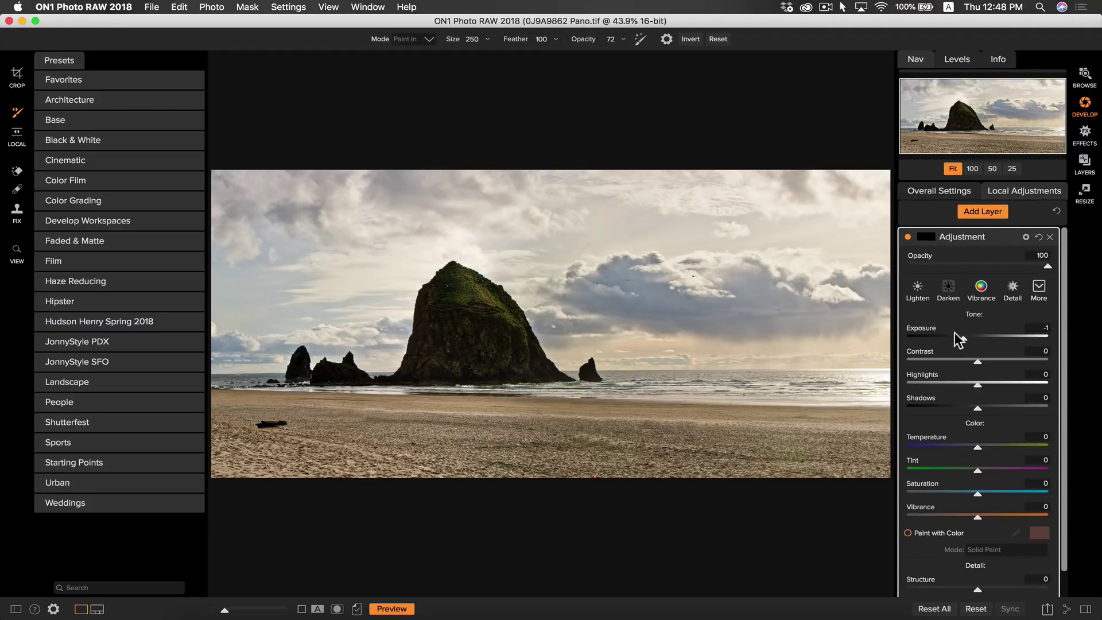
drag(976, 409, 996, 408)
Paint the layer onto the top of the rock with a size-150 Paint In brush.
key(b)
key(x)
key(x)
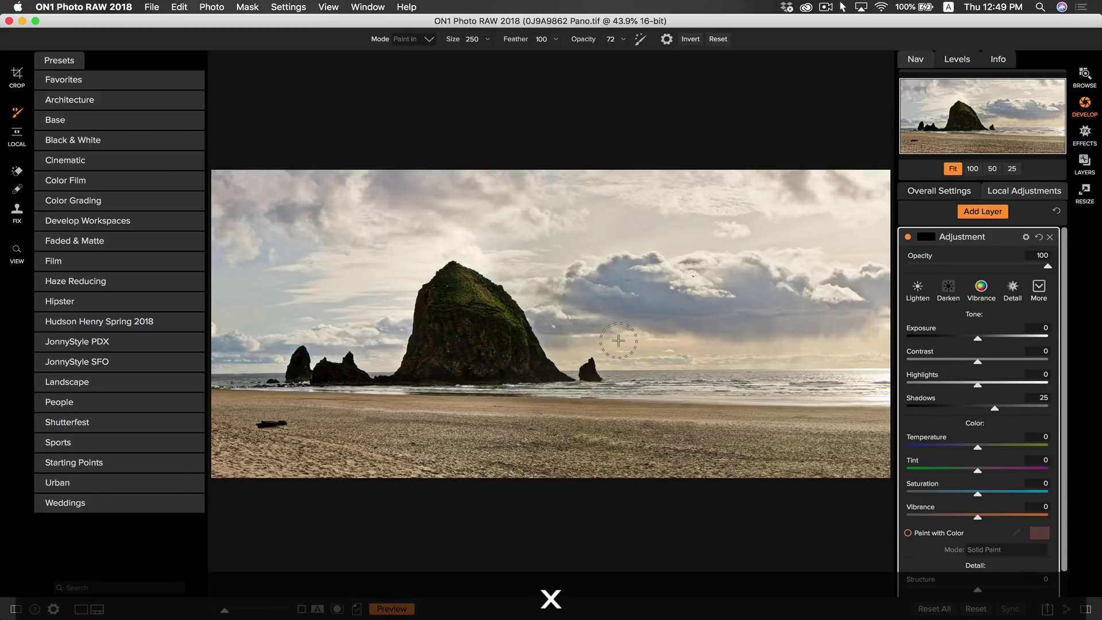
key(bracketleft)
key(bracketleft)
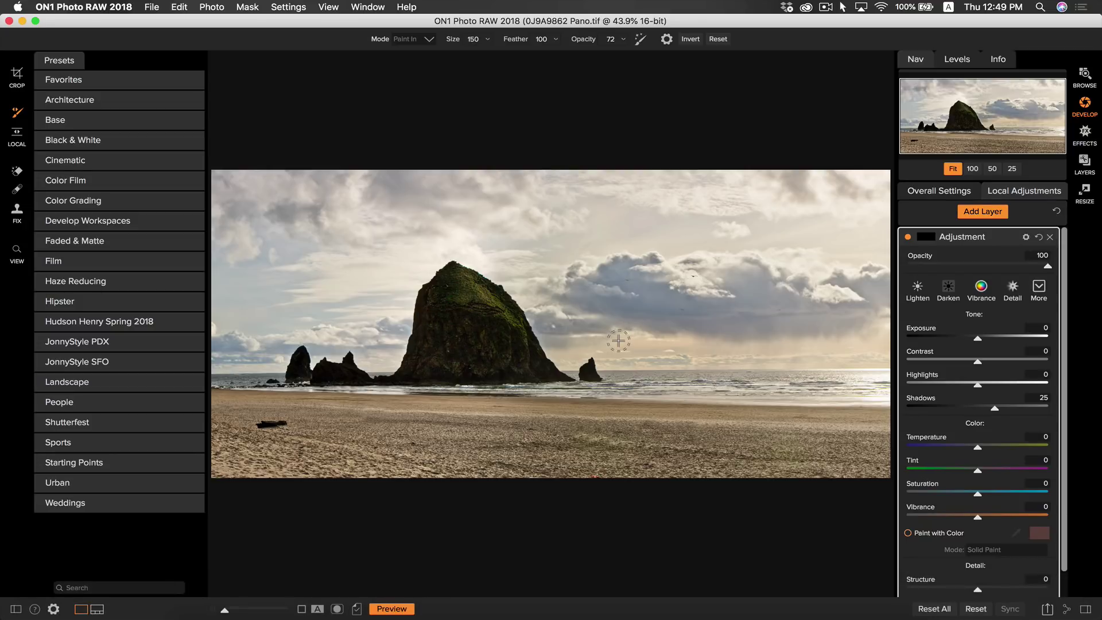
mouse_move(456, 278)
mouse_down()
mouse_move(499, 313)
mouse_move(450, 275)
mouse_move(453, 288)
mouse_move(512, 320)
mouse_move(503, 298)
mouse_move(455, 283)
mouse_move(512, 325)
mouse_up()
In Effects Overall Settings, add a Dynamic Contrast filter and attach a mask to it.
click(1085, 135)
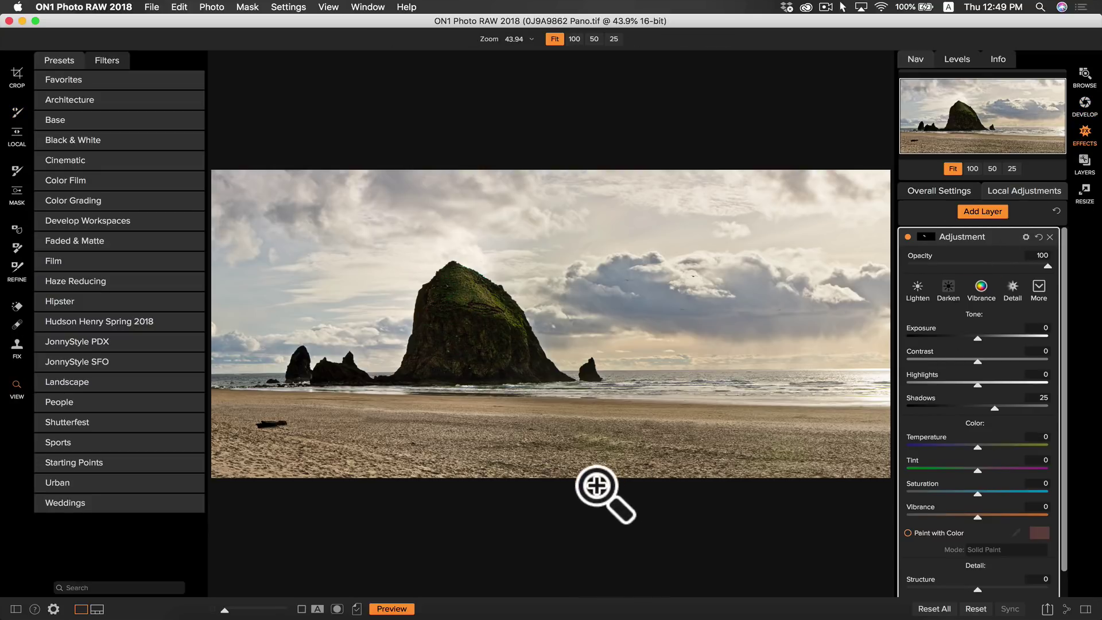
click(938, 191)
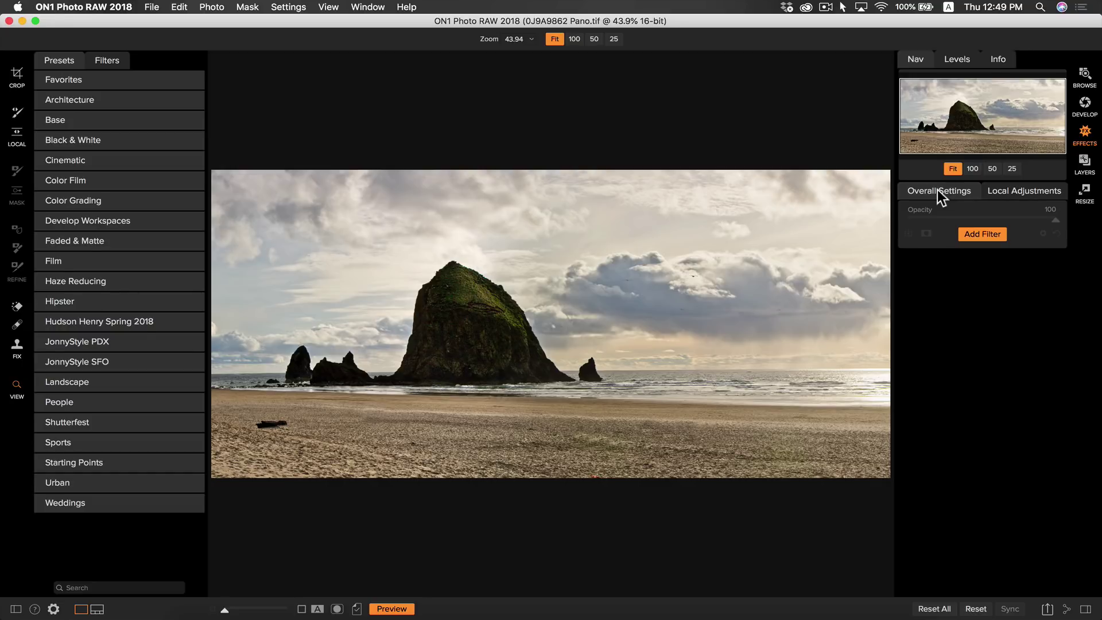
click(990, 236)
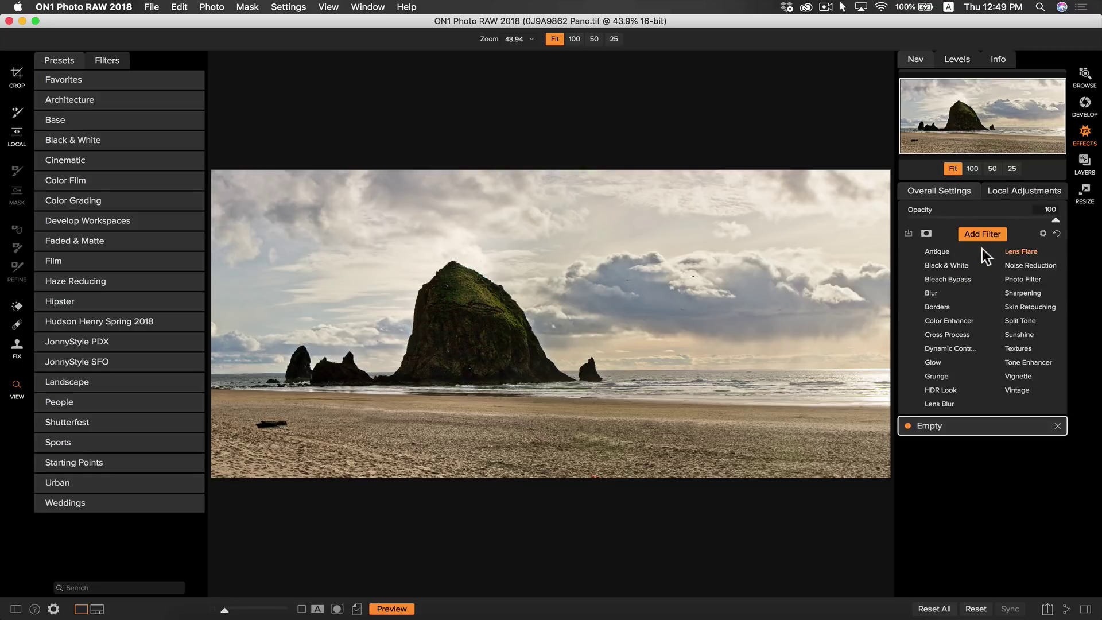
click(955, 345)
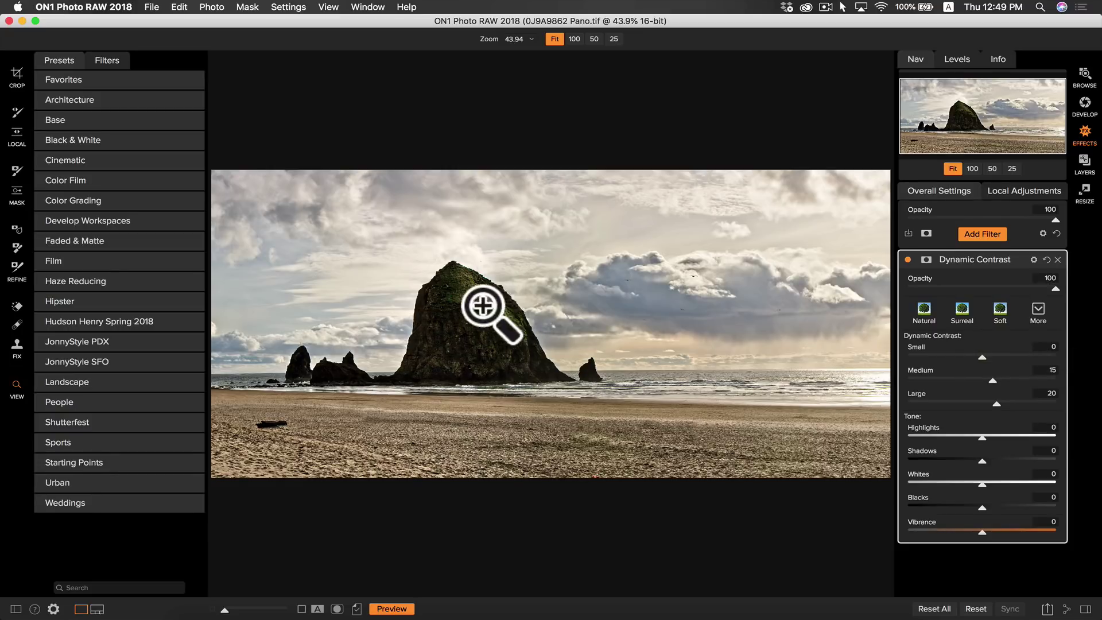
click(927, 259)
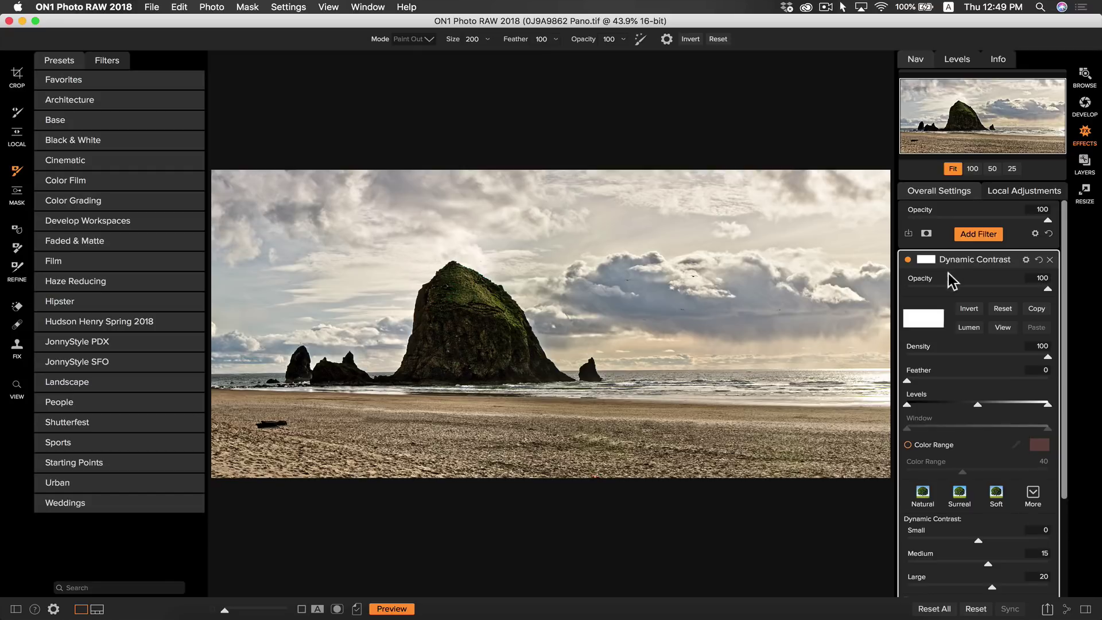
Invert the Dynamic Contrast mask and paint the effect back onto the rock.
click(971, 310)
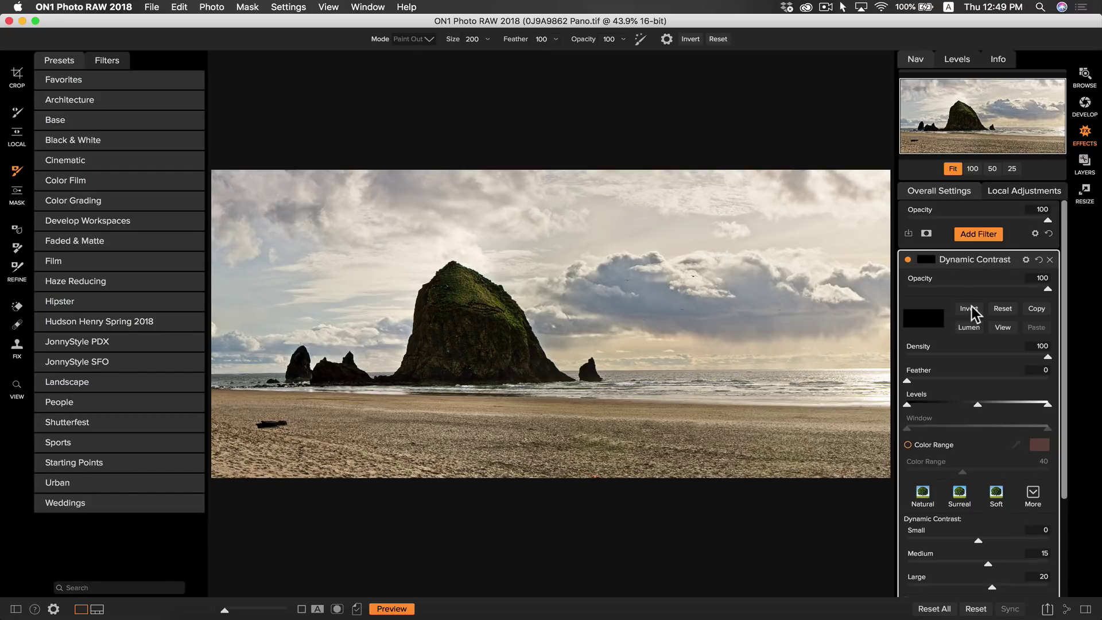
click(1004, 328)
click(1003, 329)
key(b)
key(x)
mouse_move(460, 279)
mouse_down()
mouse_move(507, 323)
mouse_move(456, 296)
mouse_move(459, 284)
mouse_move(505, 315)
mouse_move(456, 283)
mouse_move(442, 296)
mouse_move(508, 321)
mouse_move(509, 310)
mouse_move(467, 287)
mouse_move(489, 290)
mouse_move(509, 317)
mouse_move(479, 313)
mouse_up()
Raise the filter's Vibrance to 35 and zoom to 100% to check the rock, then back to Fit.
scroll(986, 413, down, 4)
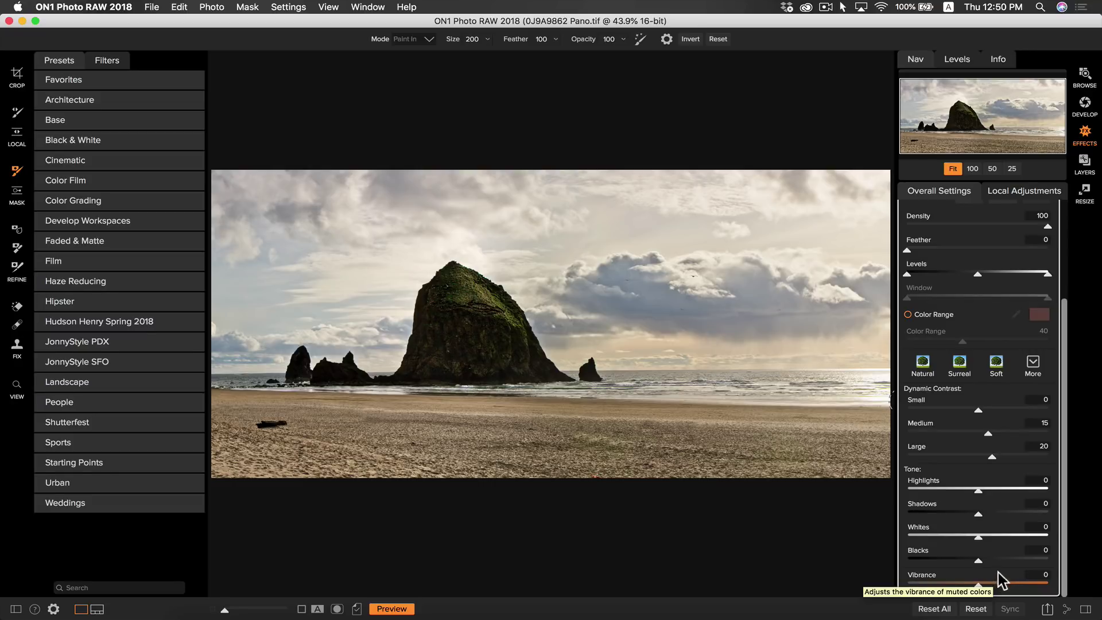
drag(979, 585, 1003, 585)
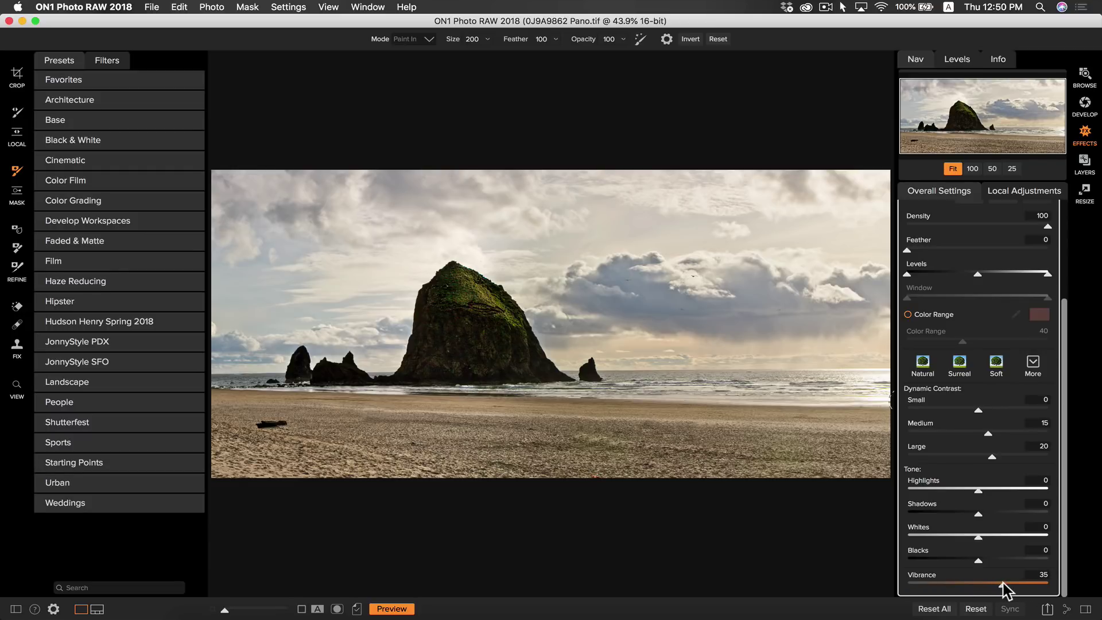
key(z)
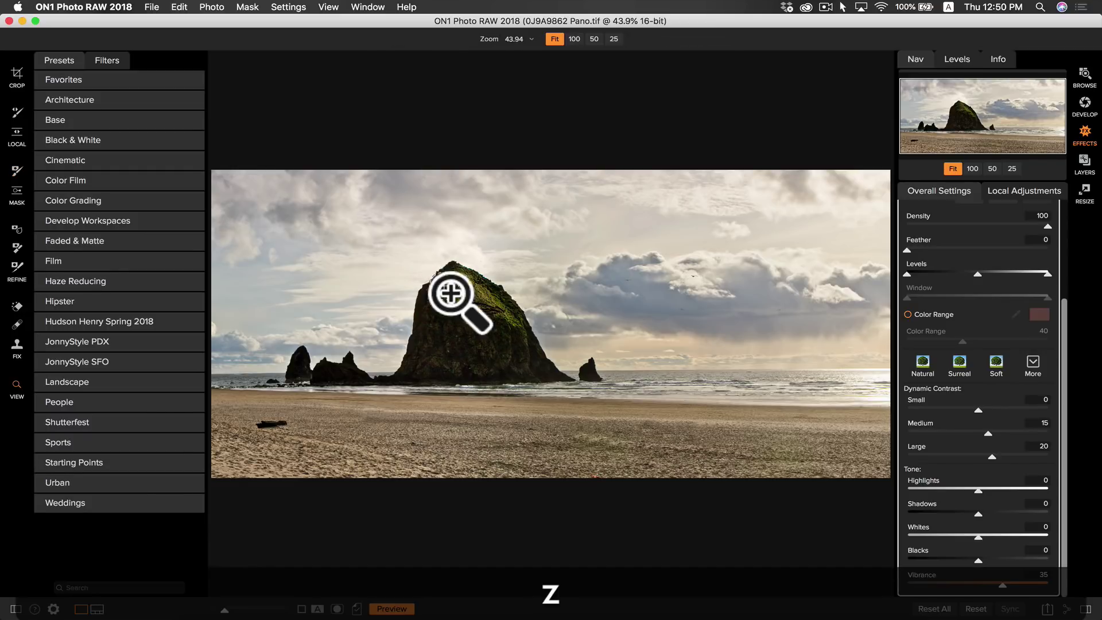
click(482, 306)
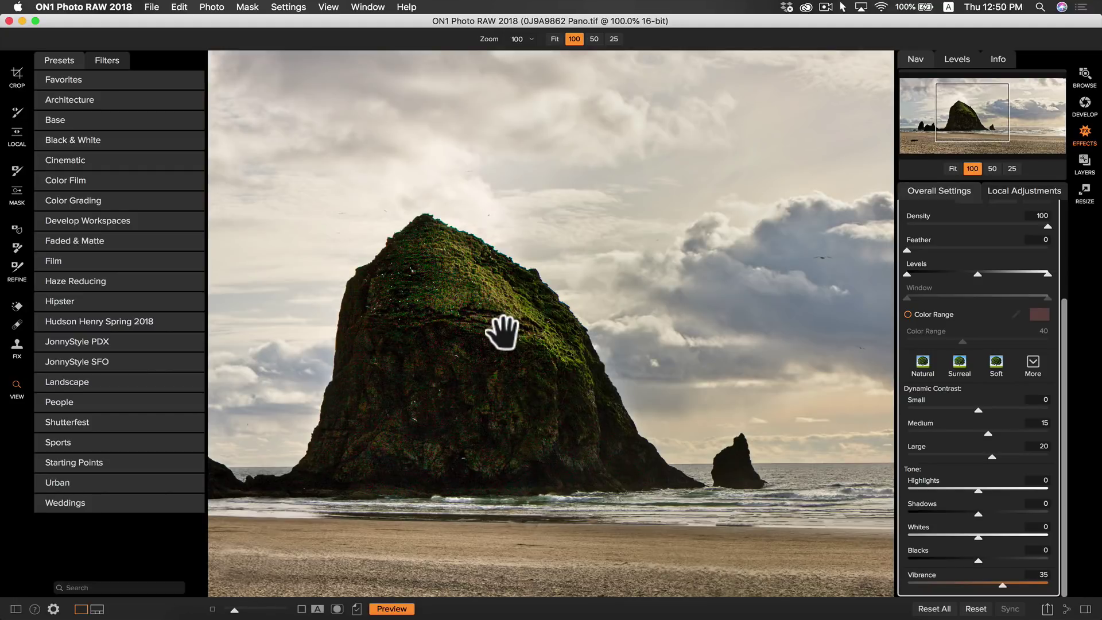
click(502, 333)
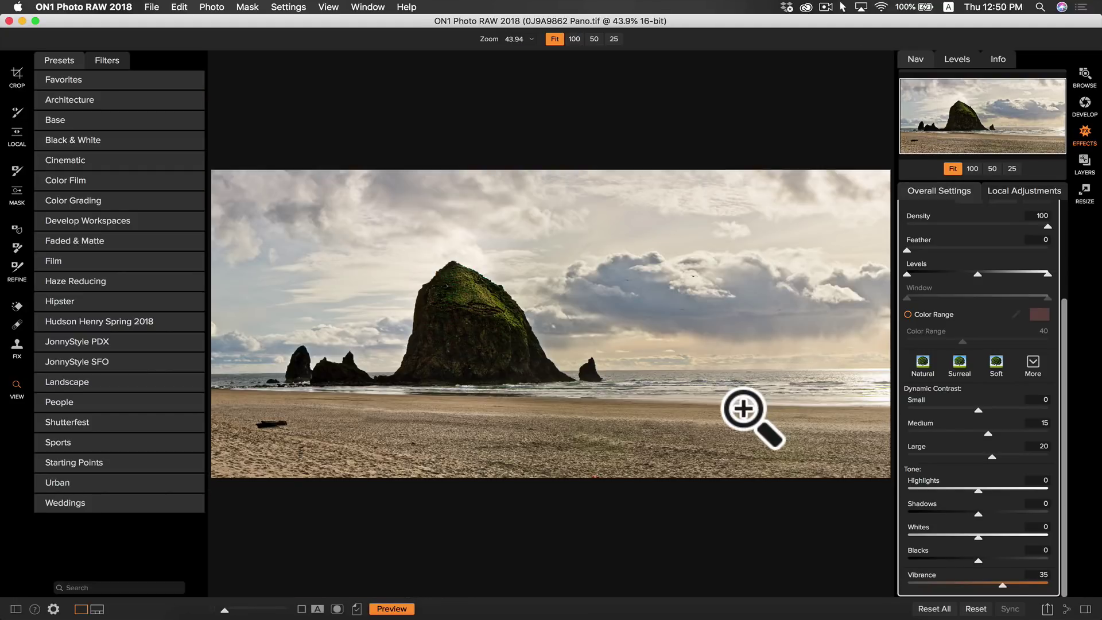
scroll(982, 396, up, 3)
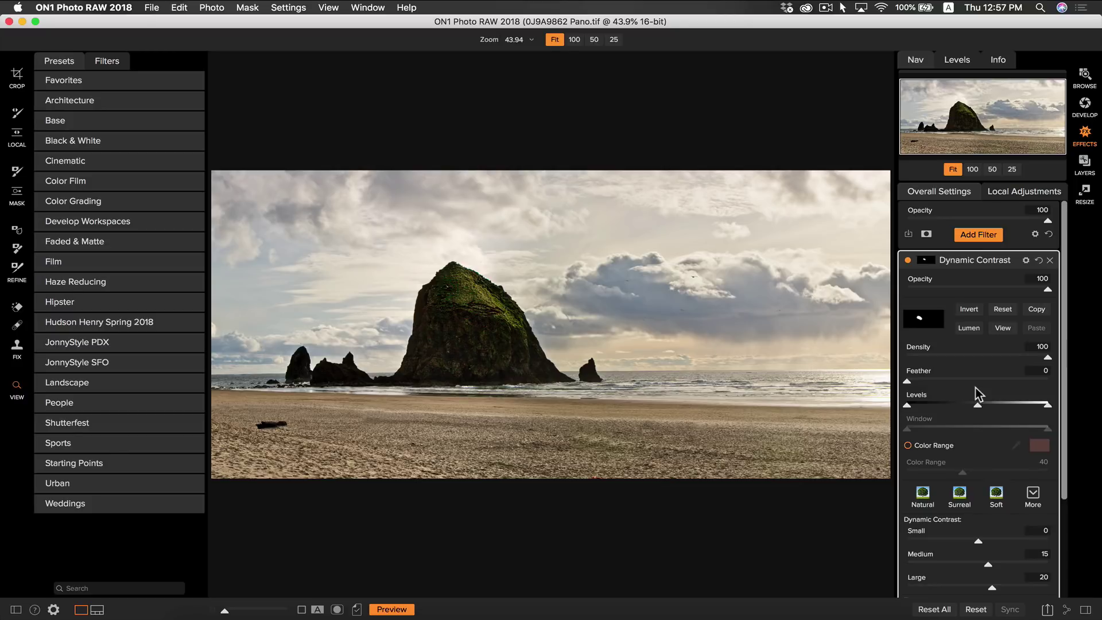
Add a Photo Filter using the warm 85 preset (Hue 30, Amount 20).
click(977, 235)
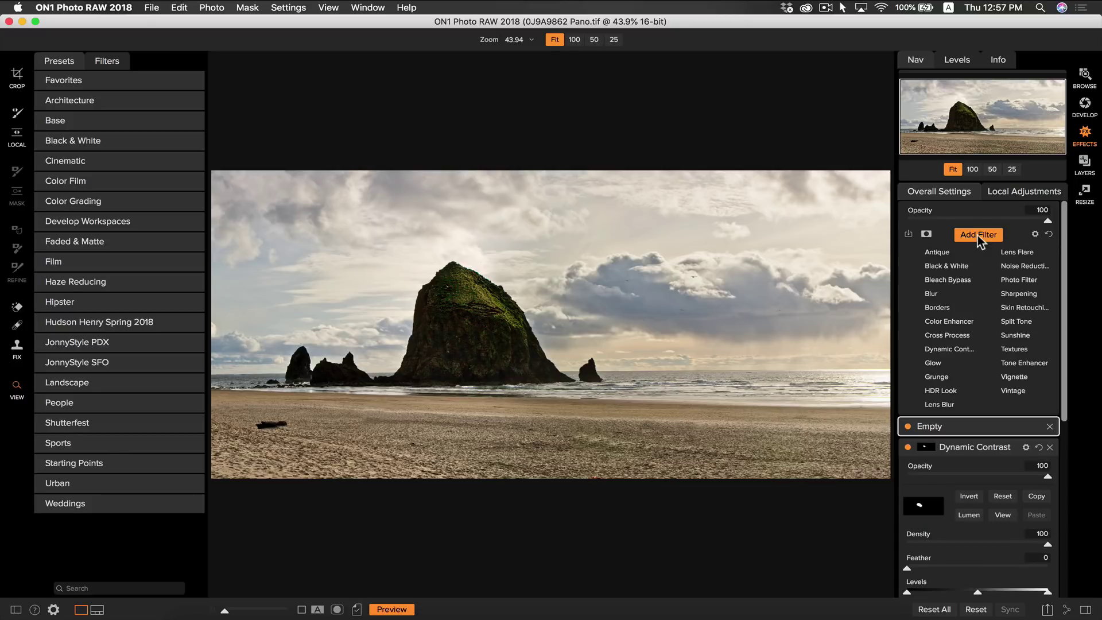
click(1020, 280)
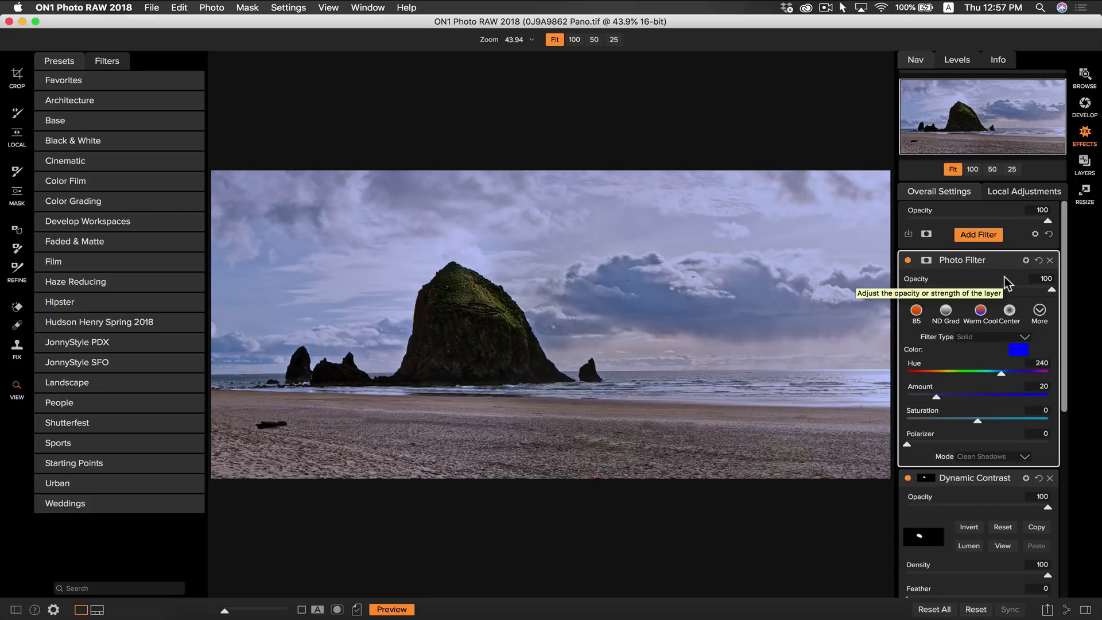
click(917, 312)
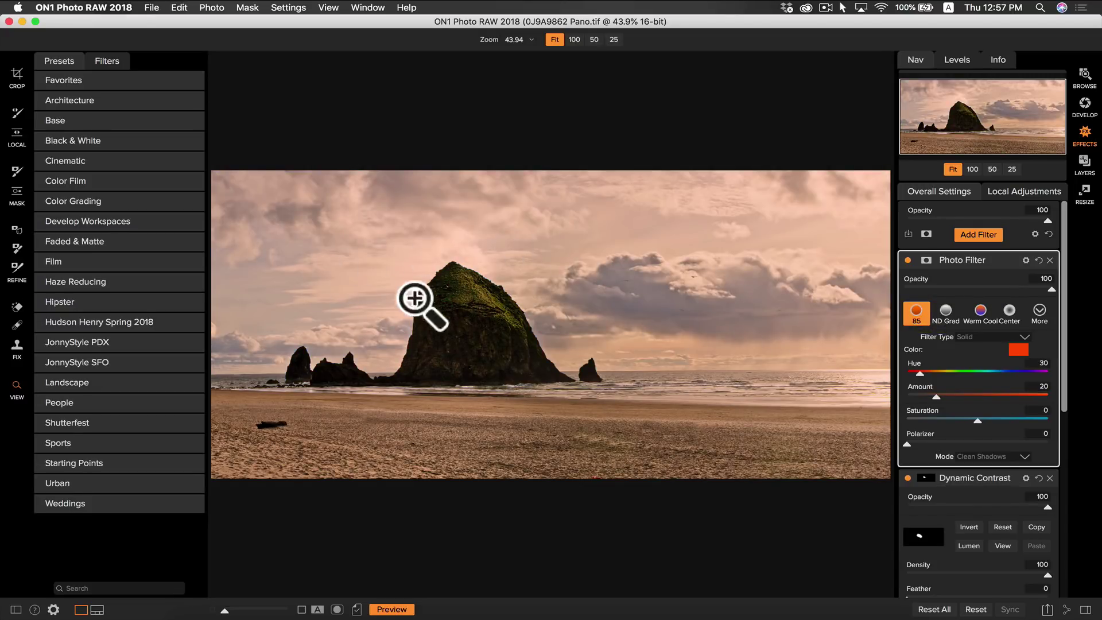
Give the Photo Filter a Lumen luminosity mask and pull its white point left to whiten the sky.
click(926, 260)
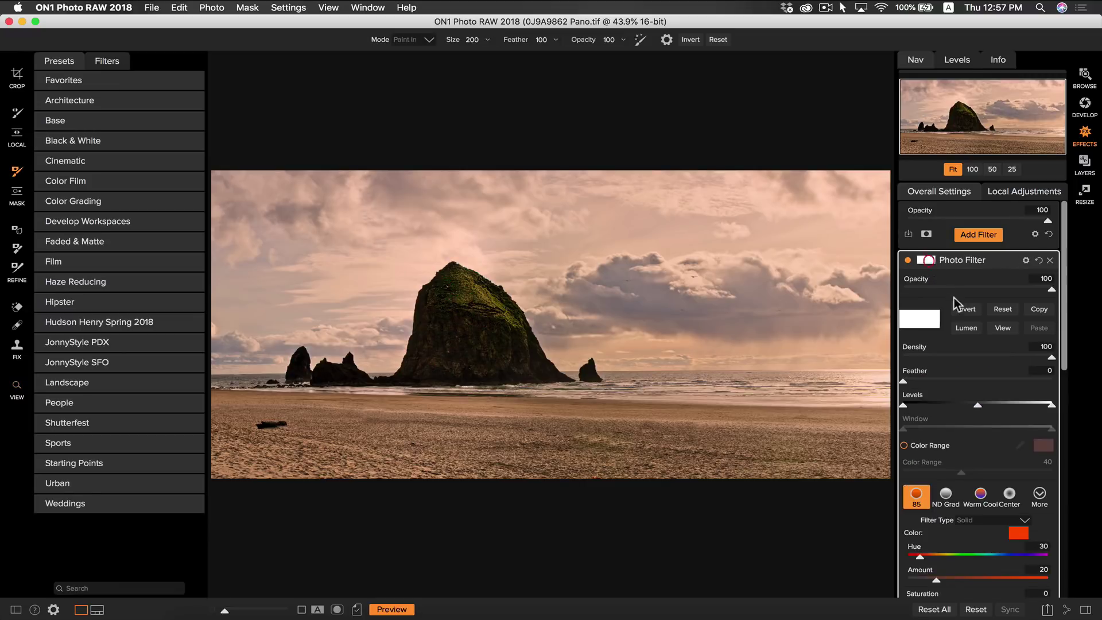
click(966, 328)
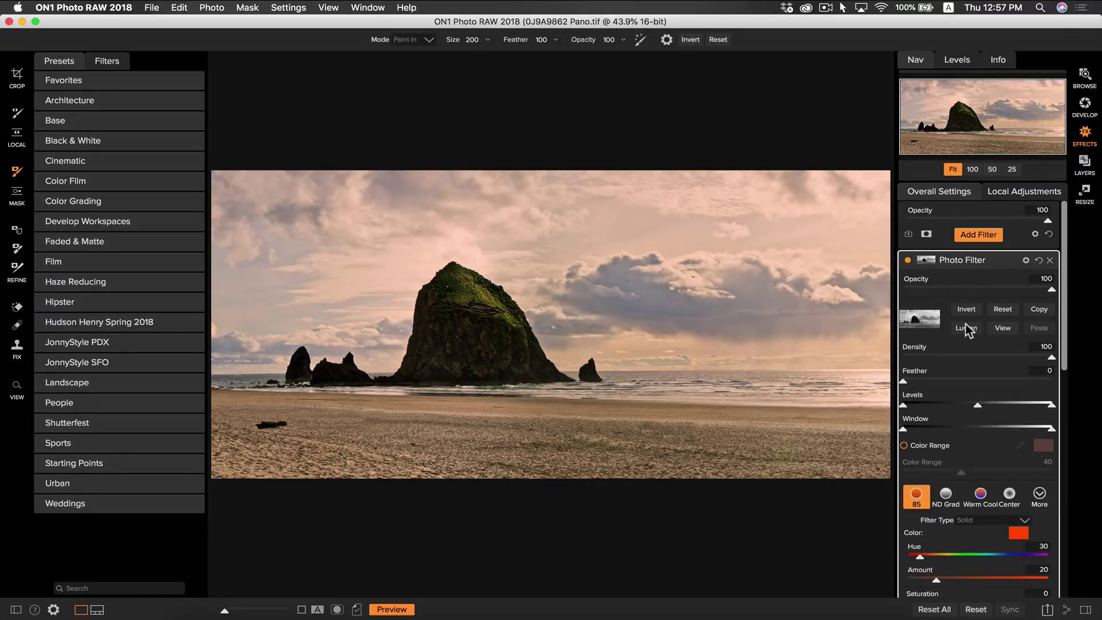
click(1003, 328)
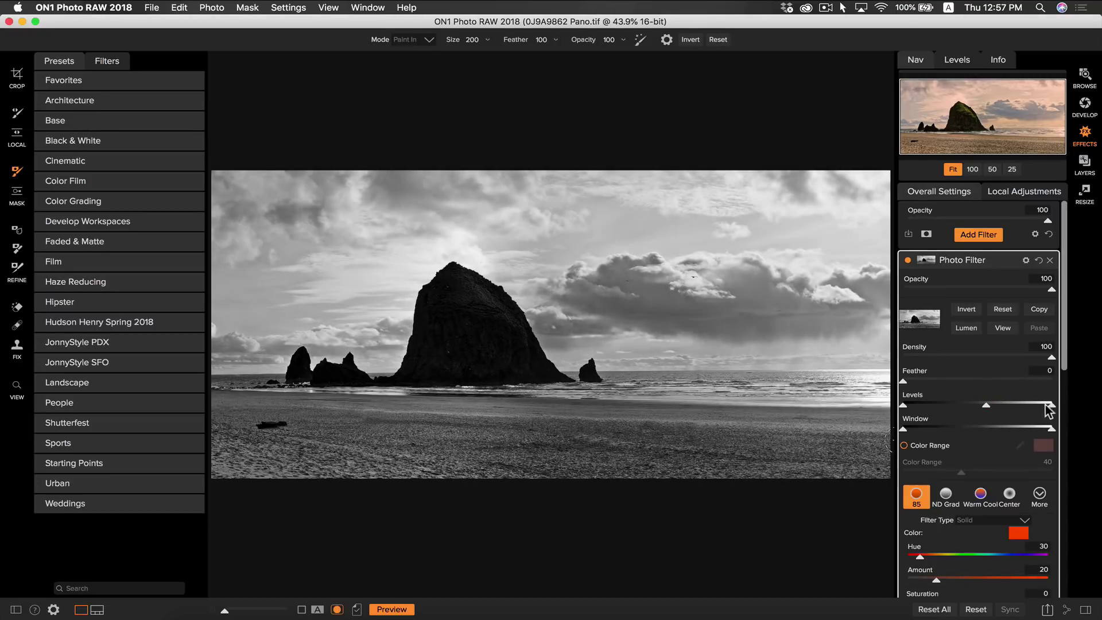
drag(1051, 405, 1021, 409)
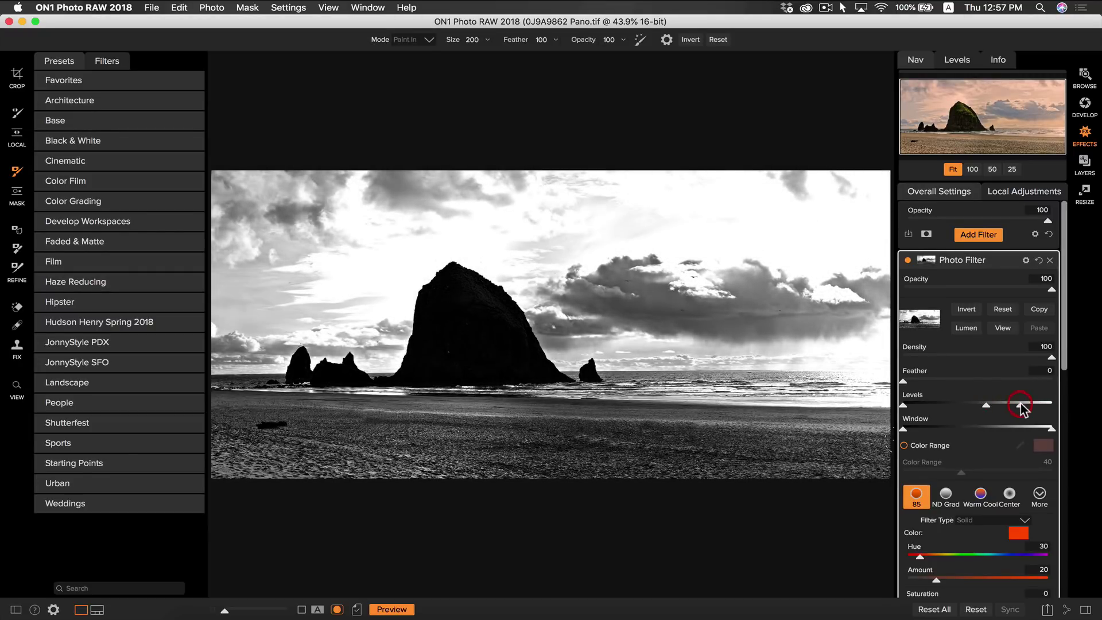
Set the Photo Filter to Amount 5, Saturation 62 and Clean Highlights mode.
click(1001, 332)
scroll(983, 460, down, 5)
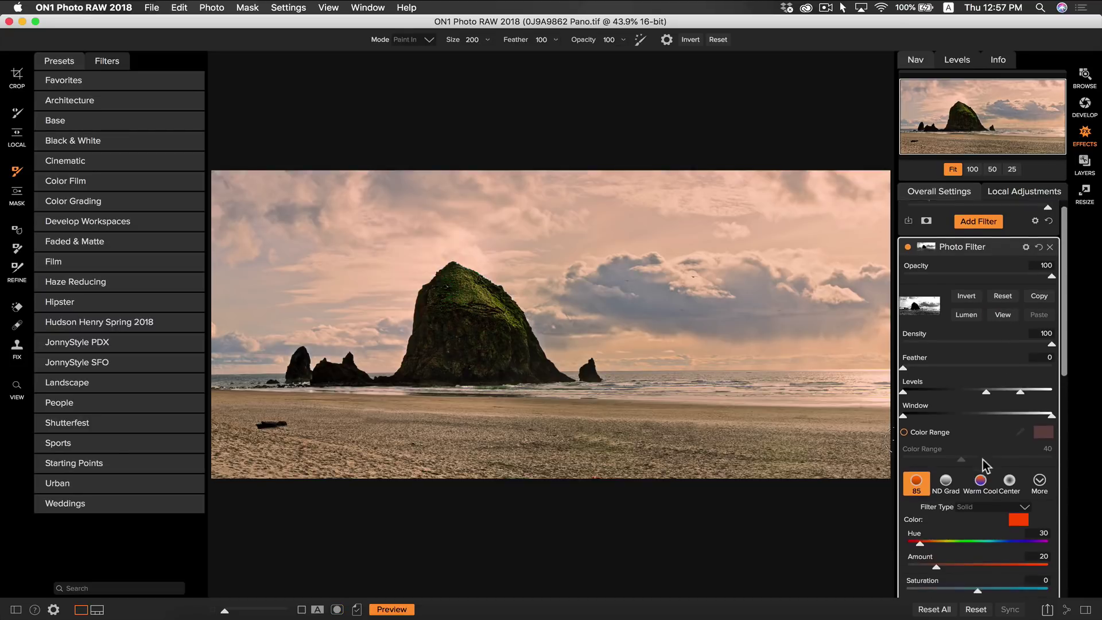
drag(979, 446, 1056, 448)
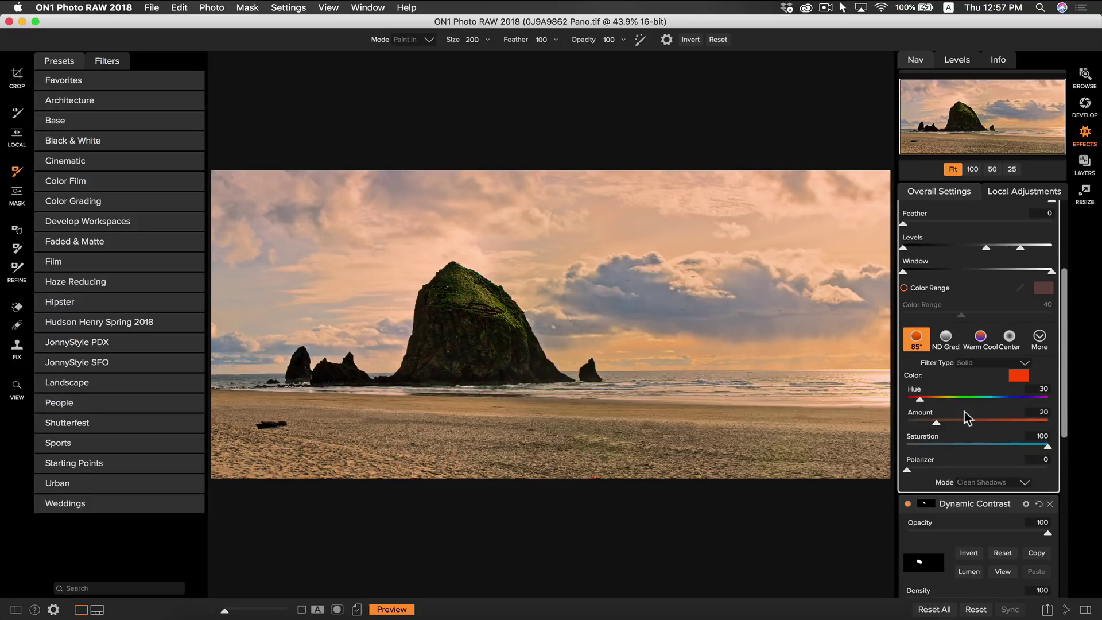
drag(938, 422, 912, 423)
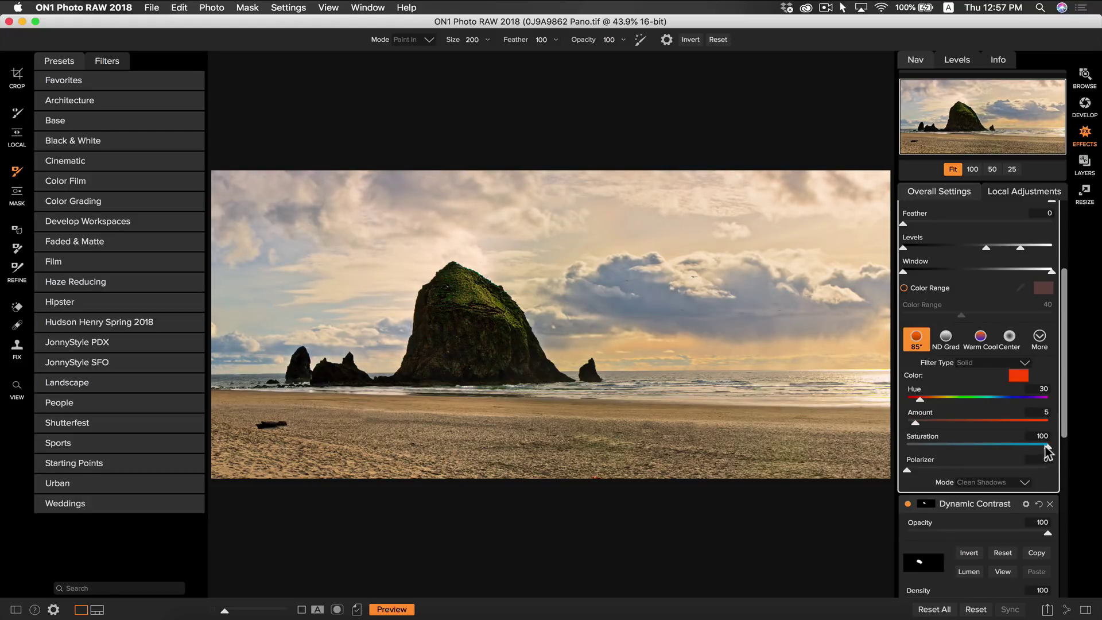
drag(1047, 447, 1022, 445)
scroll(1000, 418, up, 5)
scroll(1000, 418, down, 6)
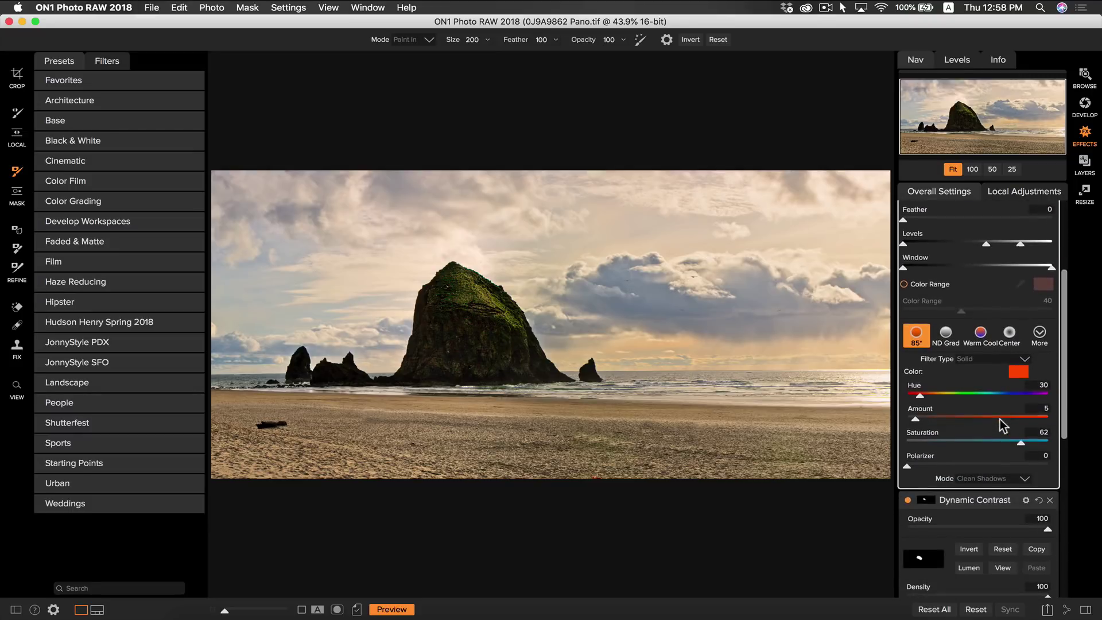
click(992, 473)
click(990, 508)
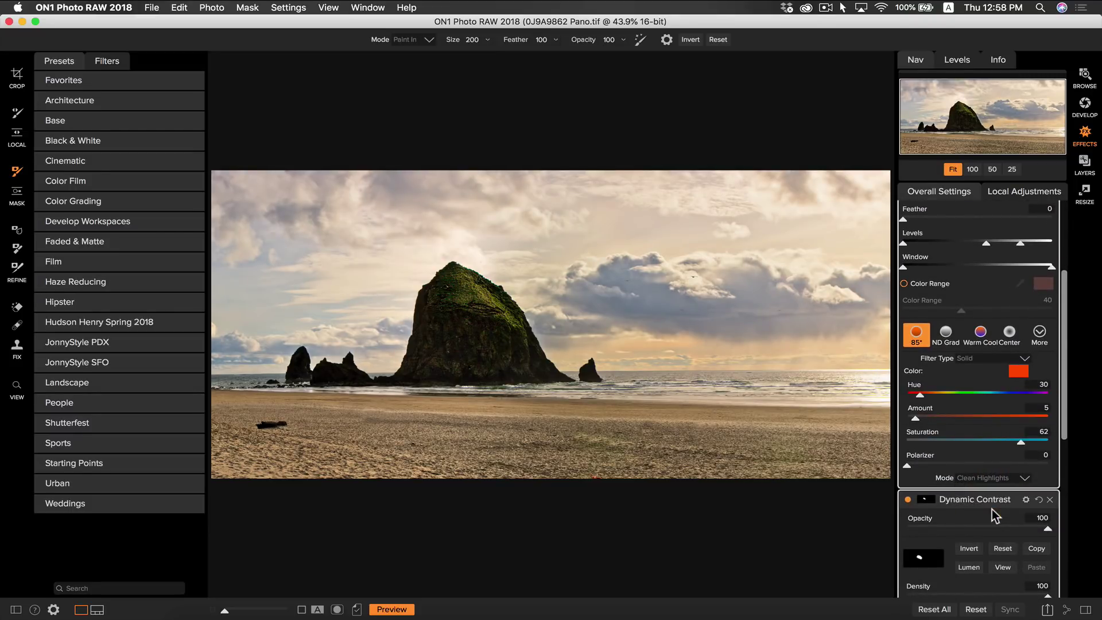
scroll(964, 379, up, 3)
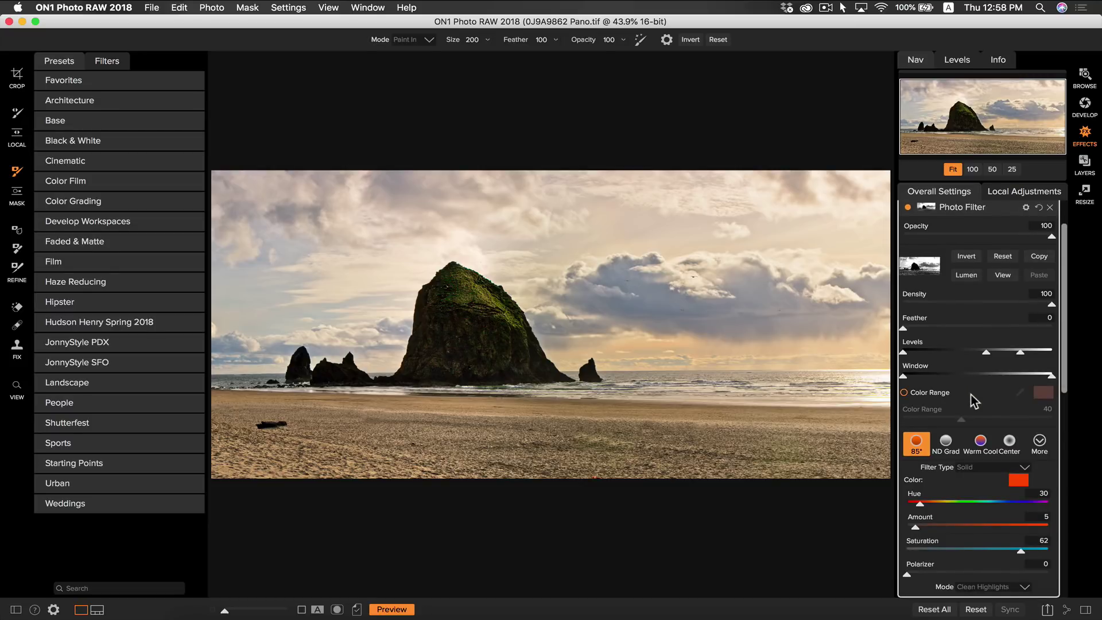
scroll(942, 360, up, 1)
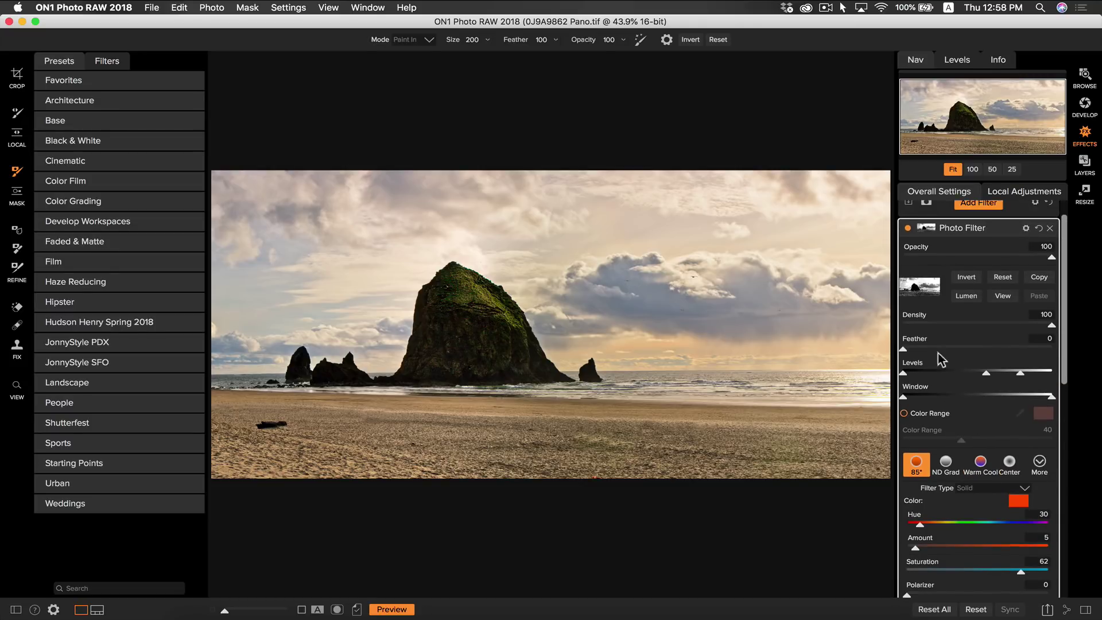
Toggle the Photo Filter off and on to compare before and after, leaving it enabled.
click(907, 228)
click(907, 227)
click(908, 228)
click(908, 228)
click(908, 227)
click(908, 228)
scroll(964, 359, up, 2)
Paint the Photo Filter's mask out across the beach with a size-400 brush, then return to colour view.
click(1007, 326)
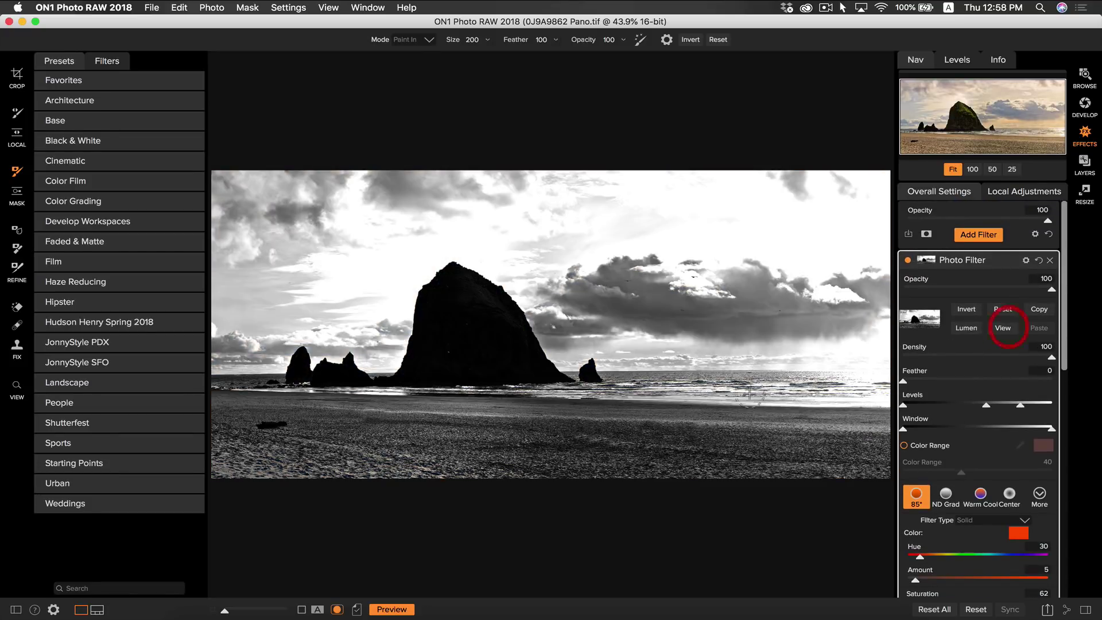
key(b)
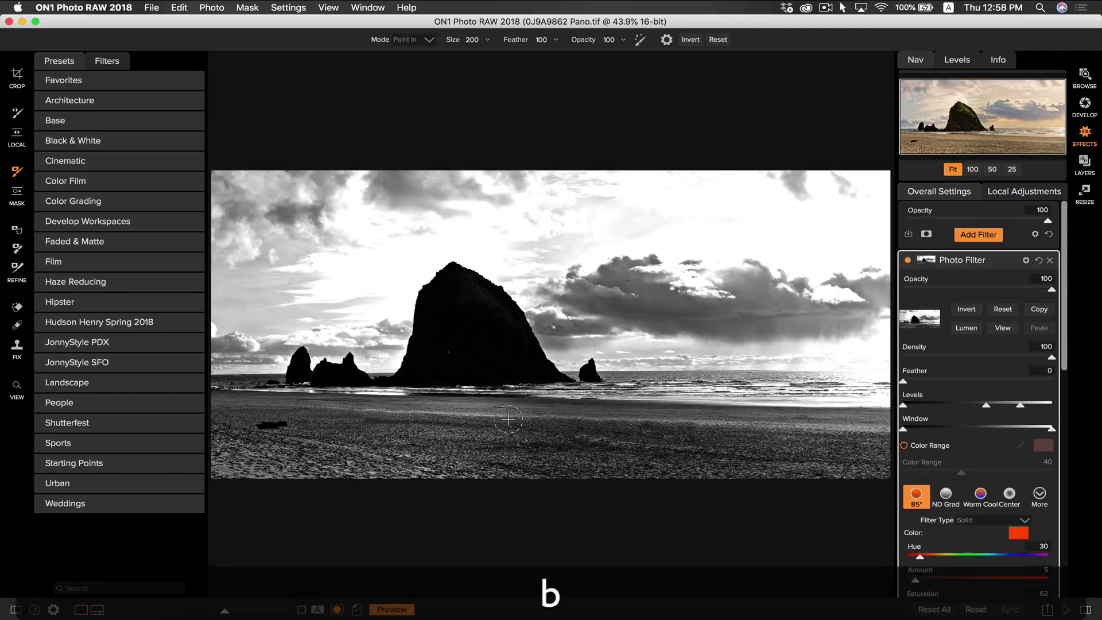
key(bracketright)
key(bracketright)
key(x)
mouse_move(545, 463)
mouse_down()
mouse_move(287, 459)
mouse_move(170, 435)
mouse_move(169, 414)
mouse_move(617, 460)
mouse_move(935, 459)
mouse_move(906, 448)
mouse_move(227, 396)
mouse_up()
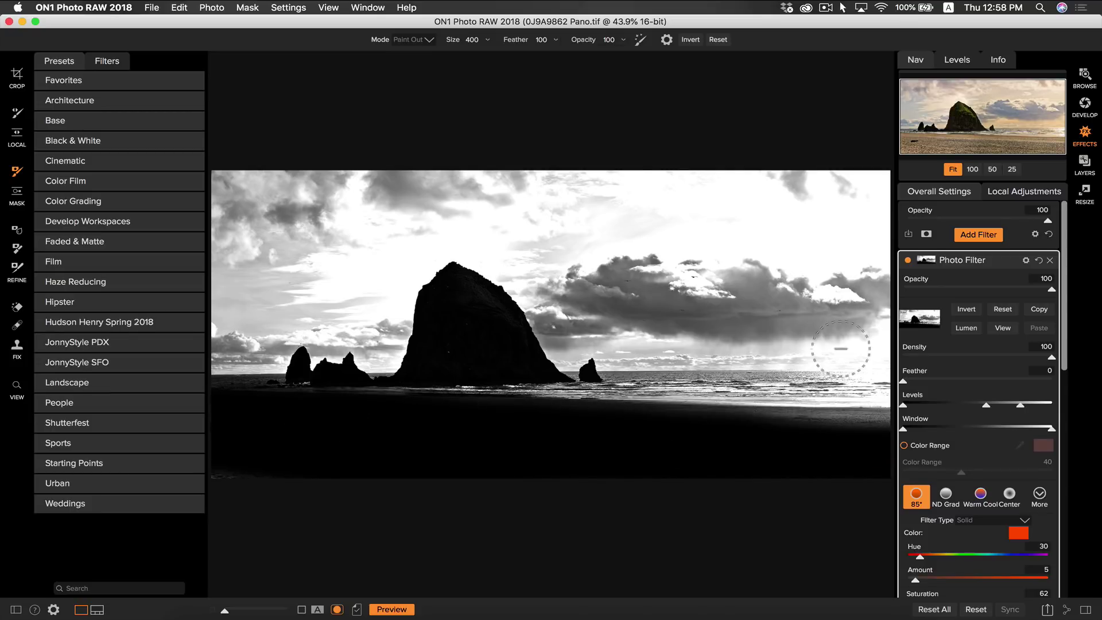
click(1002, 330)
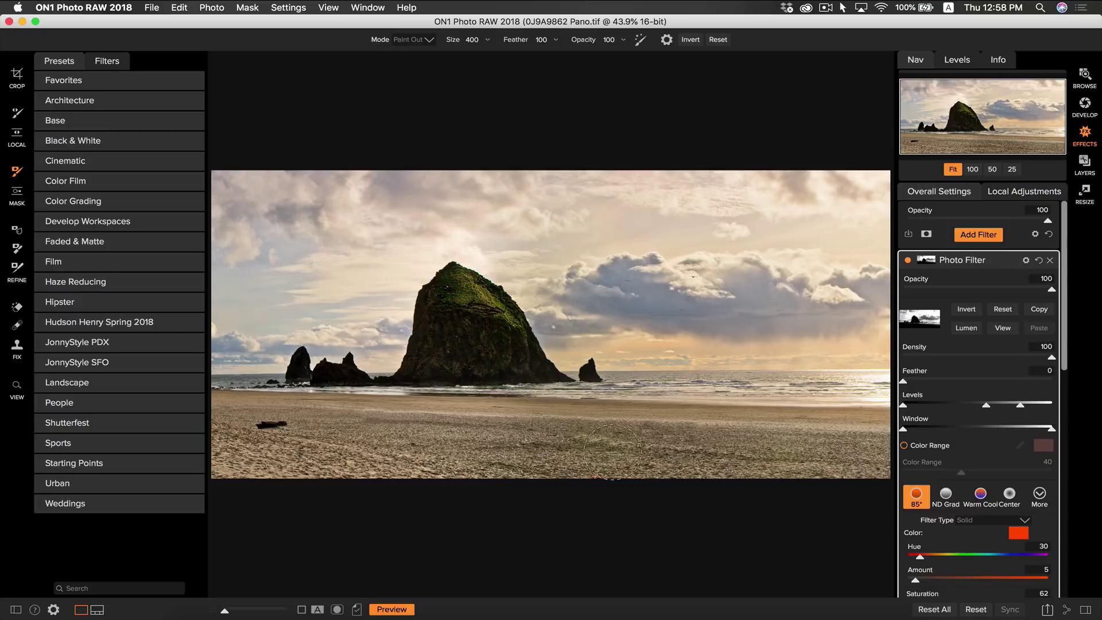
Add a reset local adjustment layer set to Paint with Color in black.
click(1002, 197)
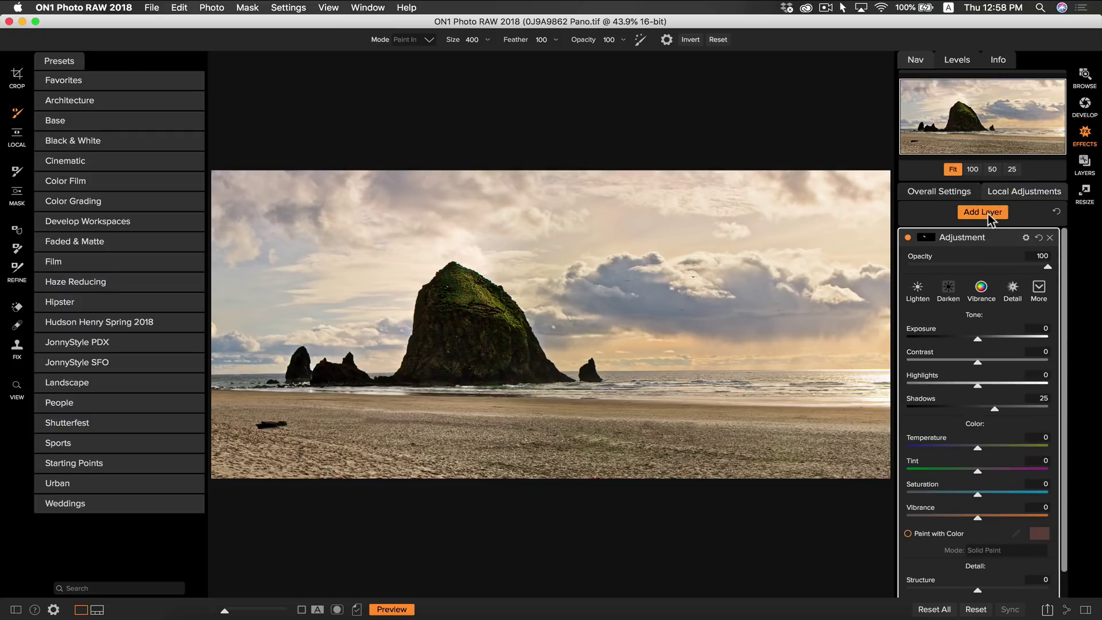
click(987, 214)
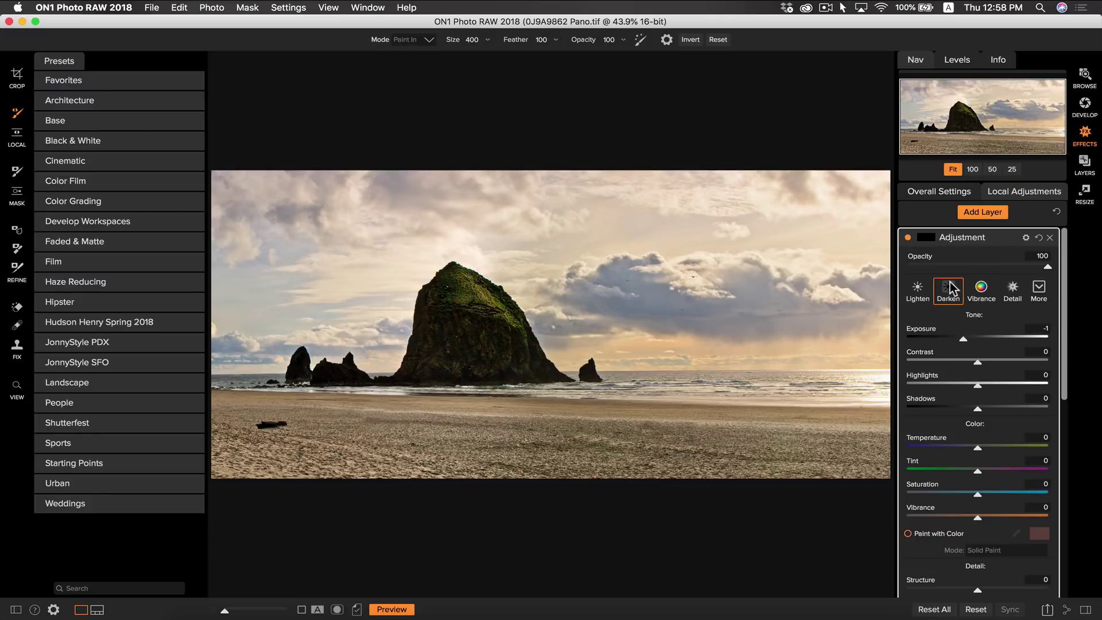
click(1039, 237)
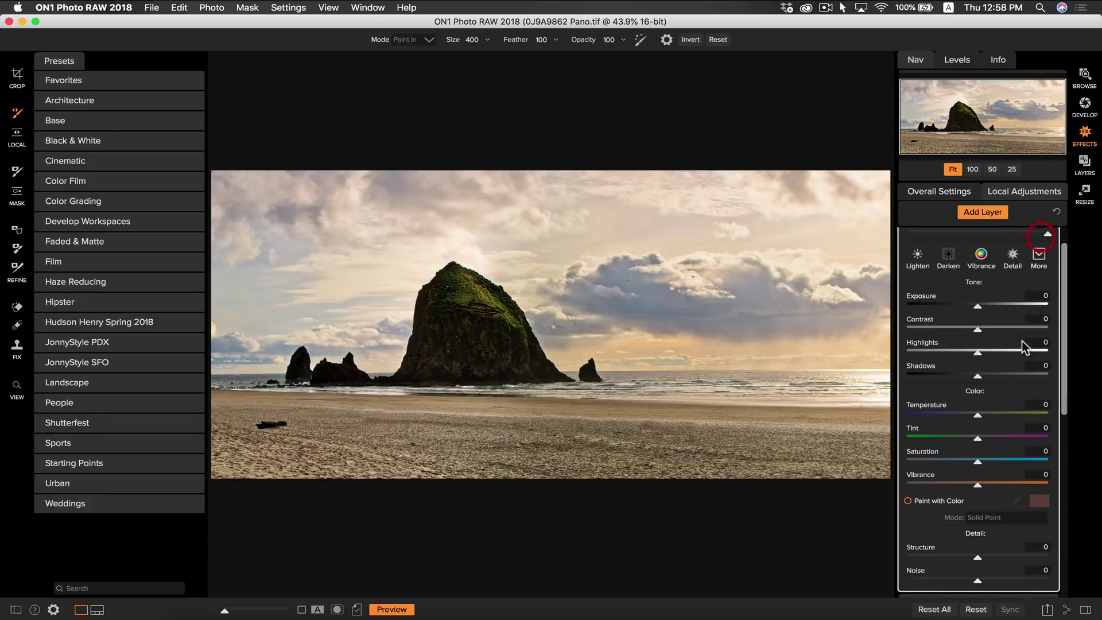
scroll(973, 439, down, 2)
click(908, 446)
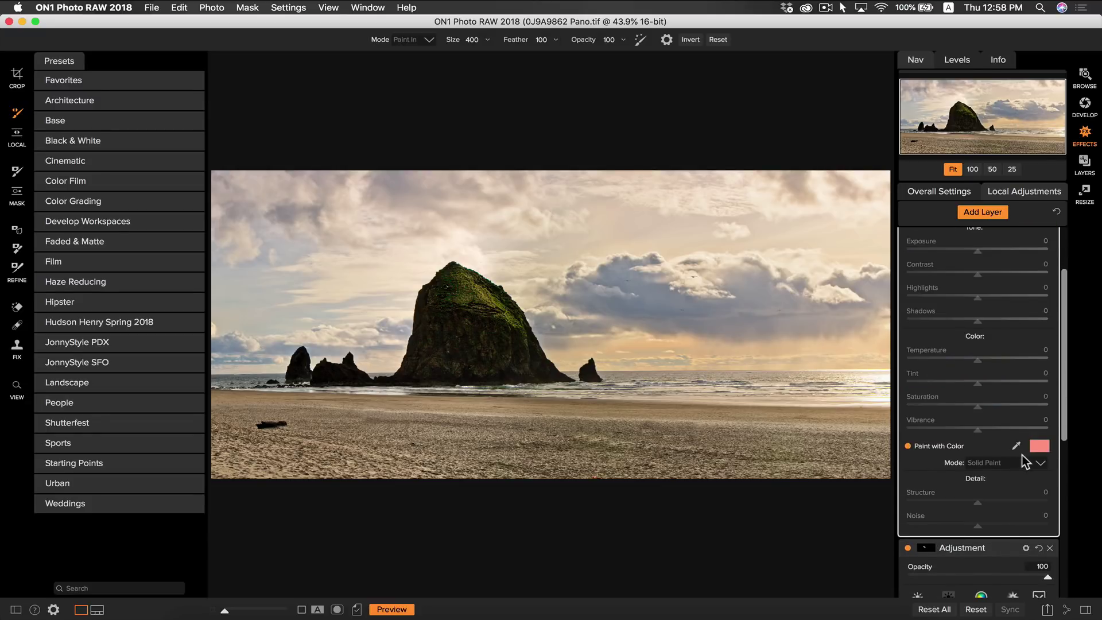
click(1040, 446)
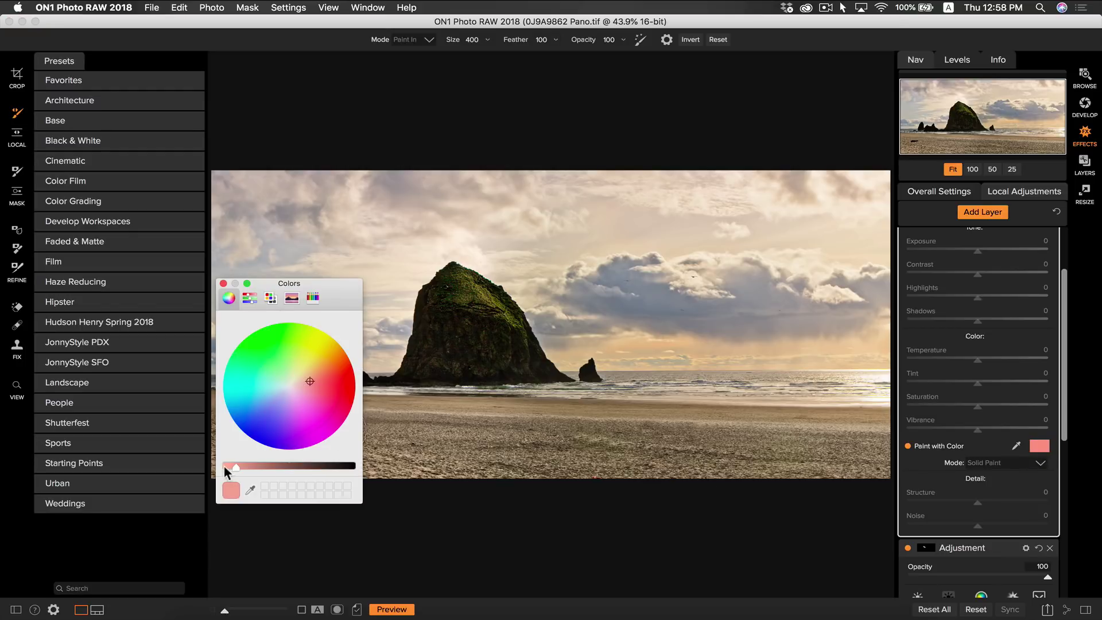
drag(235, 464, 352, 466)
Paint black across the beach and lower the layer's Opacity to about 29.
click(377, 469)
mouse_move(419, 457)
mouse_down()
mouse_move(621, 458)
mouse_move(517, 461)
mouse_move(911, 465)
mouse_move(431, 457)
mouse_up()
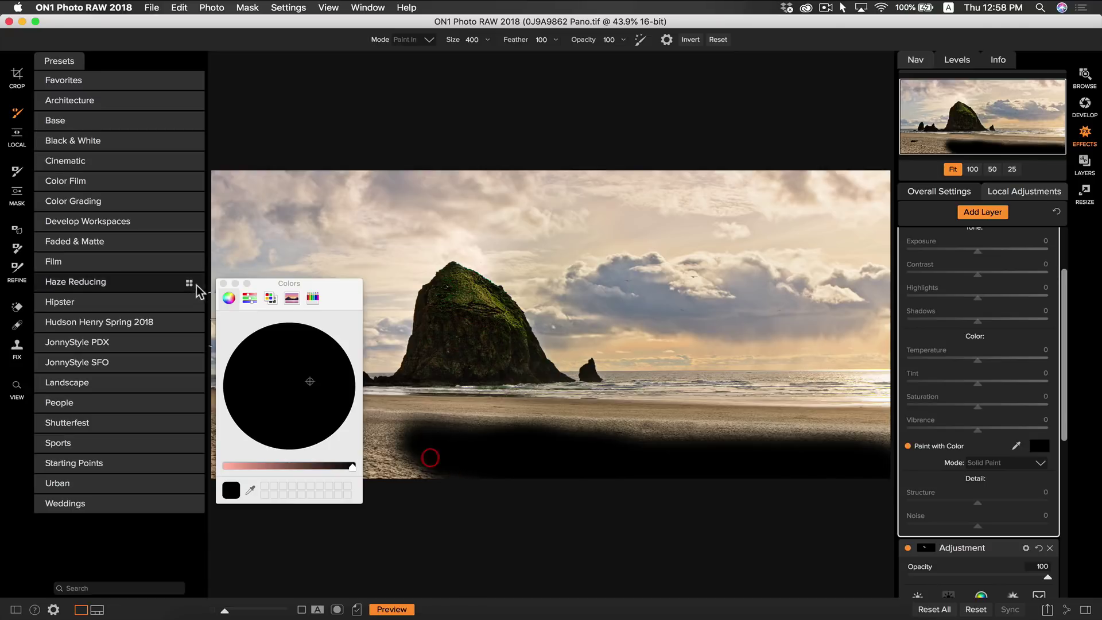
click(224, 283)
mouse_move(253, 408)
mouse_down()
mouse_move(251, 444)
mouse_move(468, 477)
mouse_move(240, 448)
mouse_move(324, 439)
mouse_move(215, 446)
mouse_move(323, 464)
mouse_move(448, 446)
mouse_move(284, 423)
mouse_move(240, 430)
mouse_move(259, 466)
mouse_move(758, 436)
mouse_move(453, 434)
mouse_move(404, 437)
mouse_move(708, 465)
mouse_move(886, 442)
mouse_up()
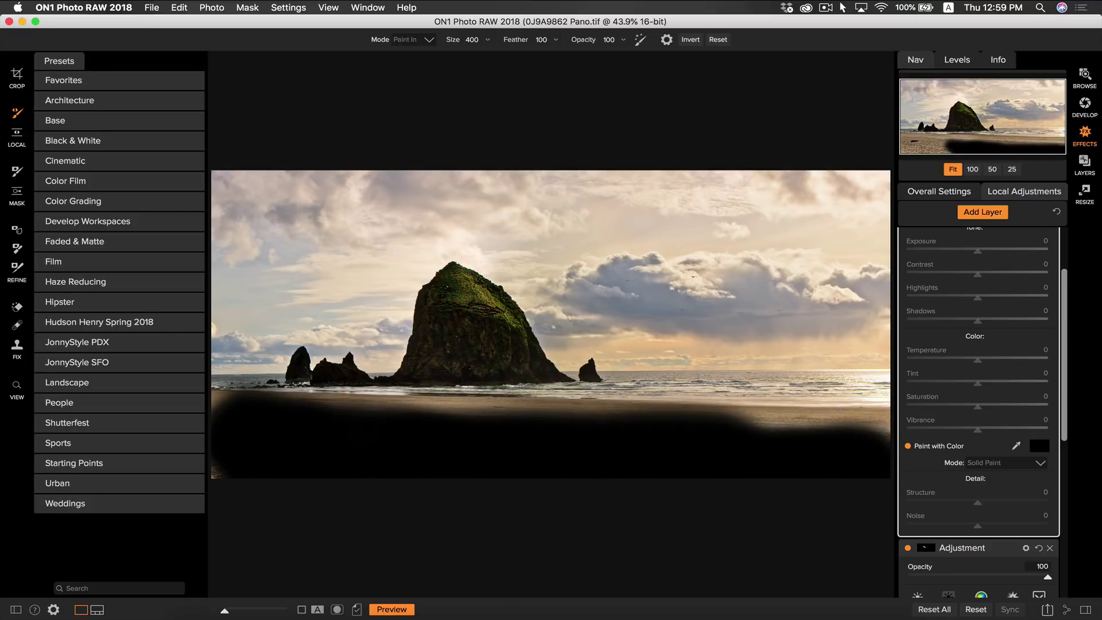
scroll(982, 310, up, 5)
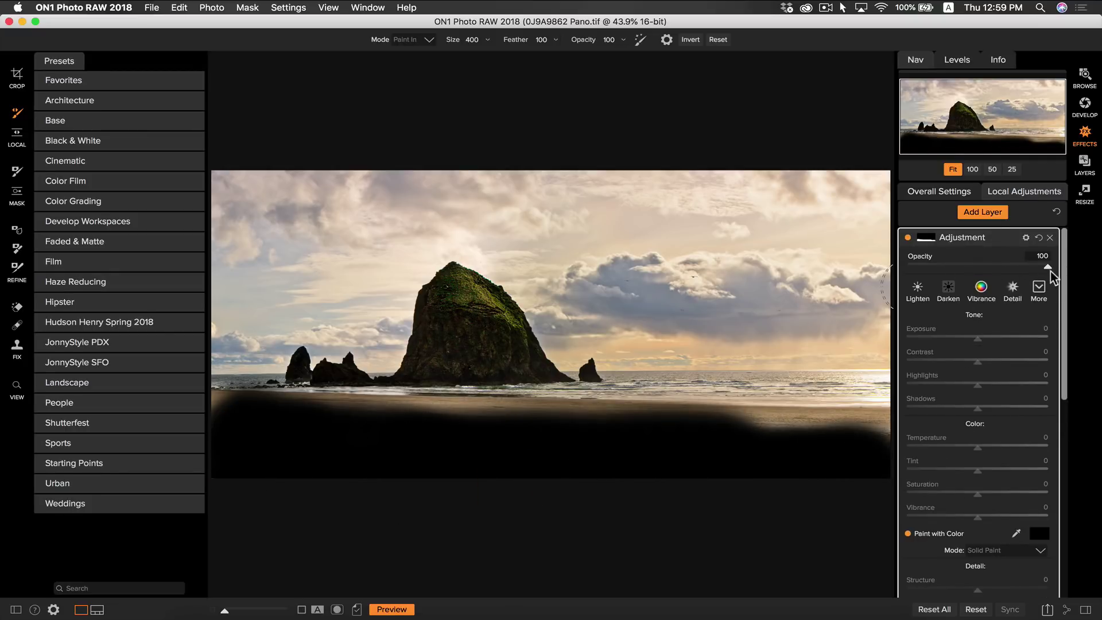
mouse_move(1048, 267)
mouse_down()
mouse_move(931, 273)
mouse_move(949, 274)
mouse_up()
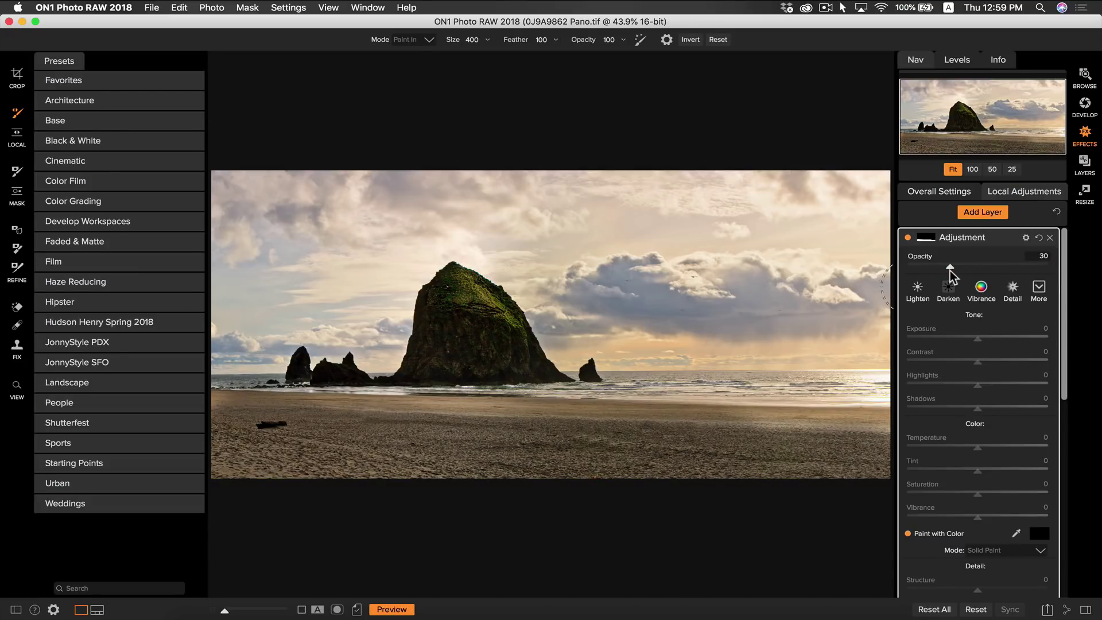
mouse_move(214, 410)
mouse_down()
mouse_move(226, 436)
mouse_move(353, 426)
mouse_move(878, 435)
mouse_move(354, 427)
mouse_up()
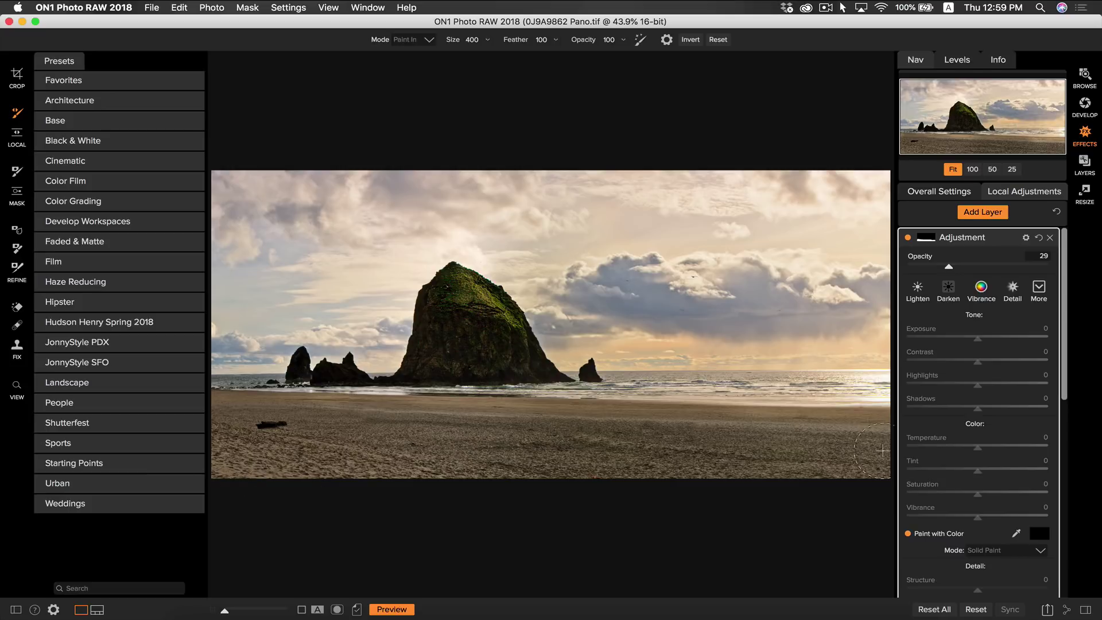
Add a Vignette filter in Overall Settings using the Subtle preset.
click(946, 195)
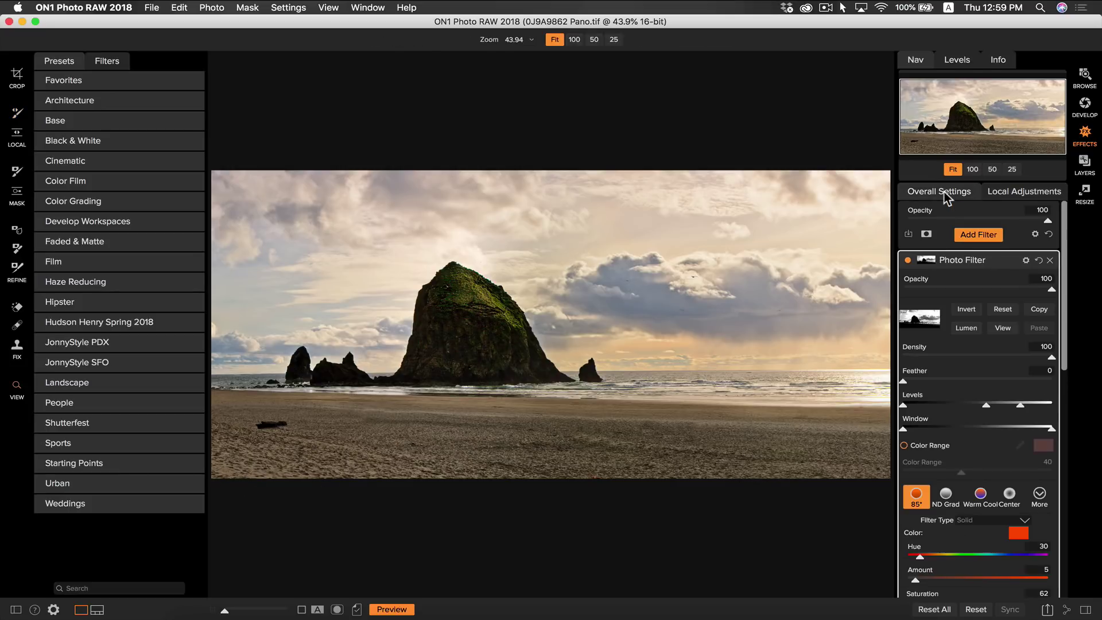
click(974, 236)
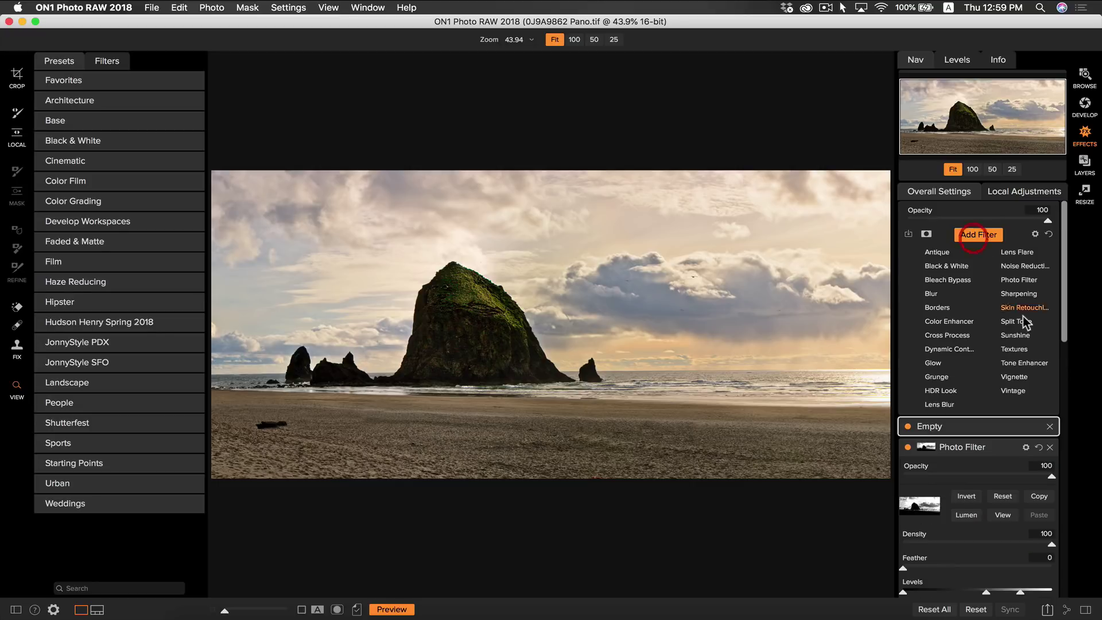
click(1019, 377)
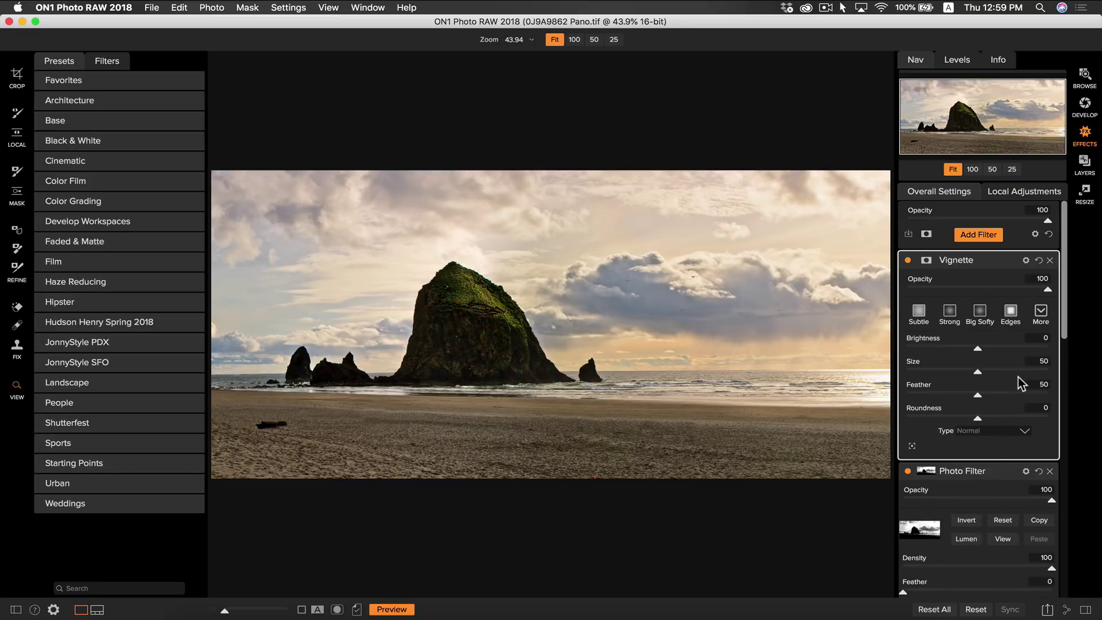
click(977, 313)
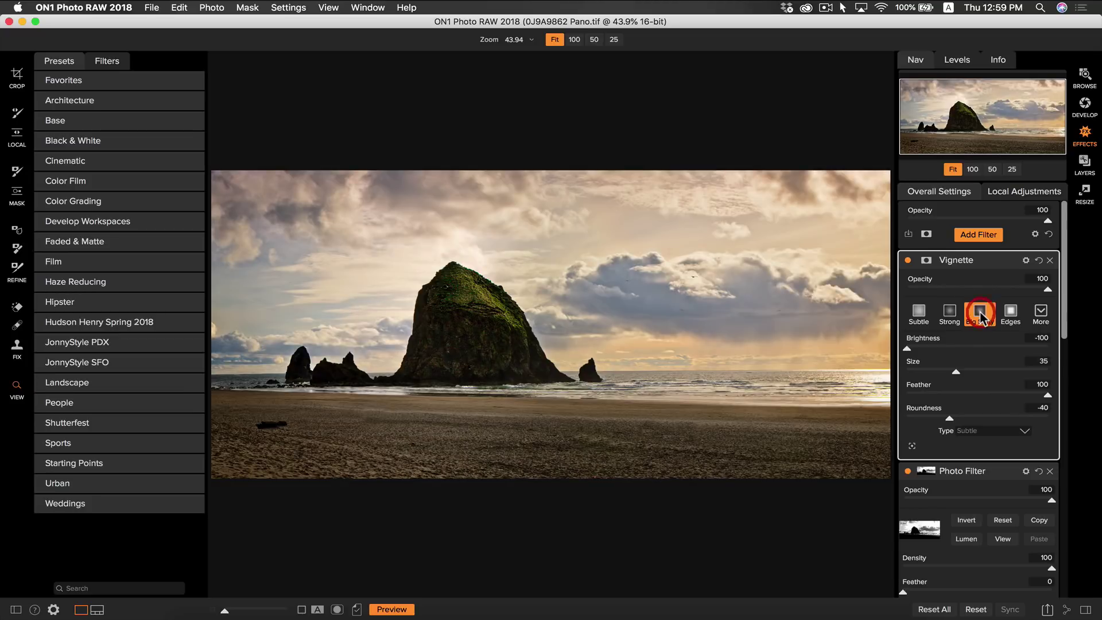
click(925, 316)
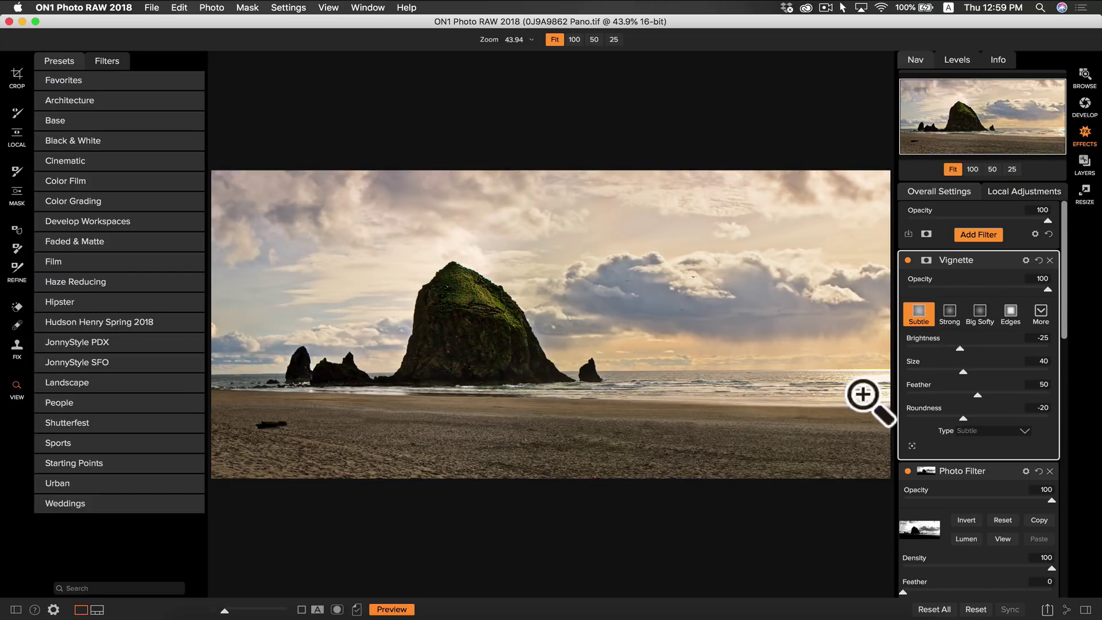
Centre the vignette on the sea stack and set its Brightness to -47.
click(912, 445)
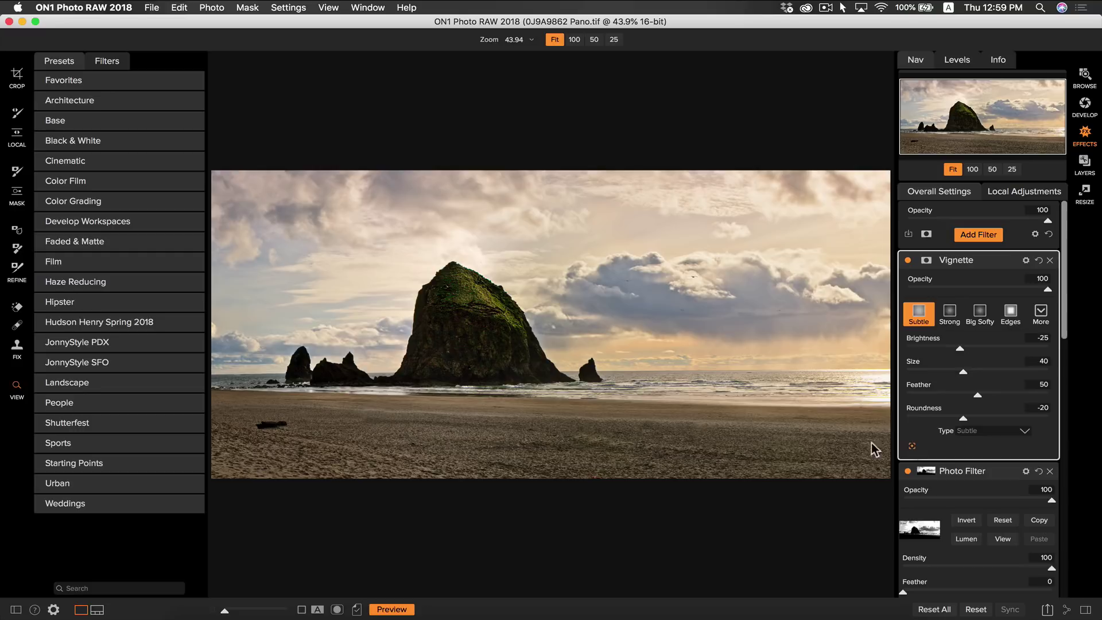
click(485, 332)
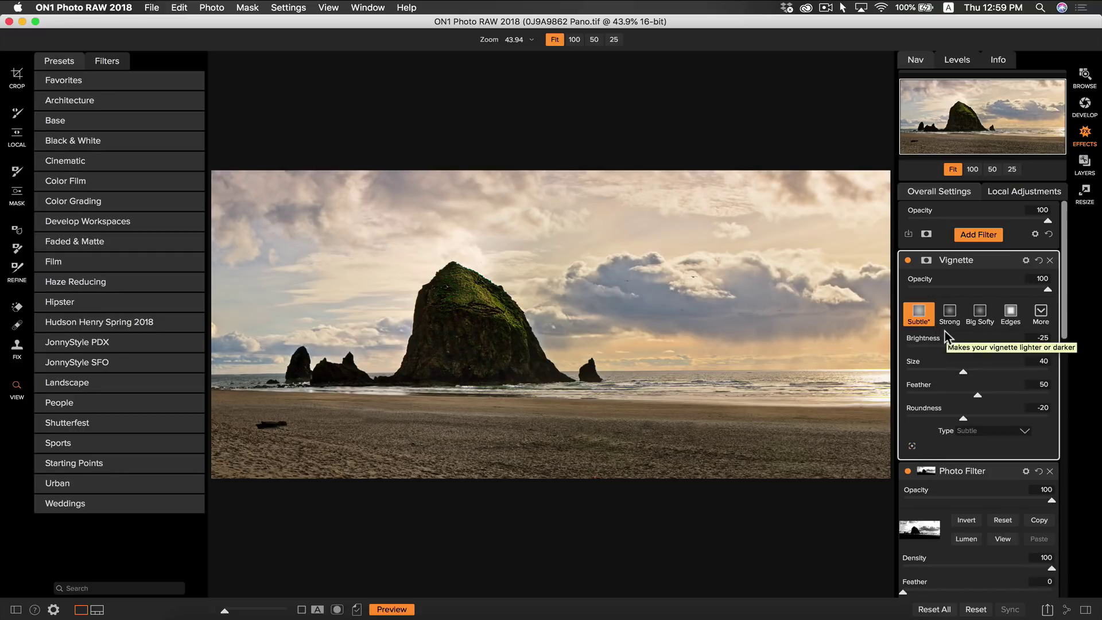
mouse_move(959, 347)
mouse_down()
mouse_move(934, 348)
mouse_move(945, 349)
mouse_up()
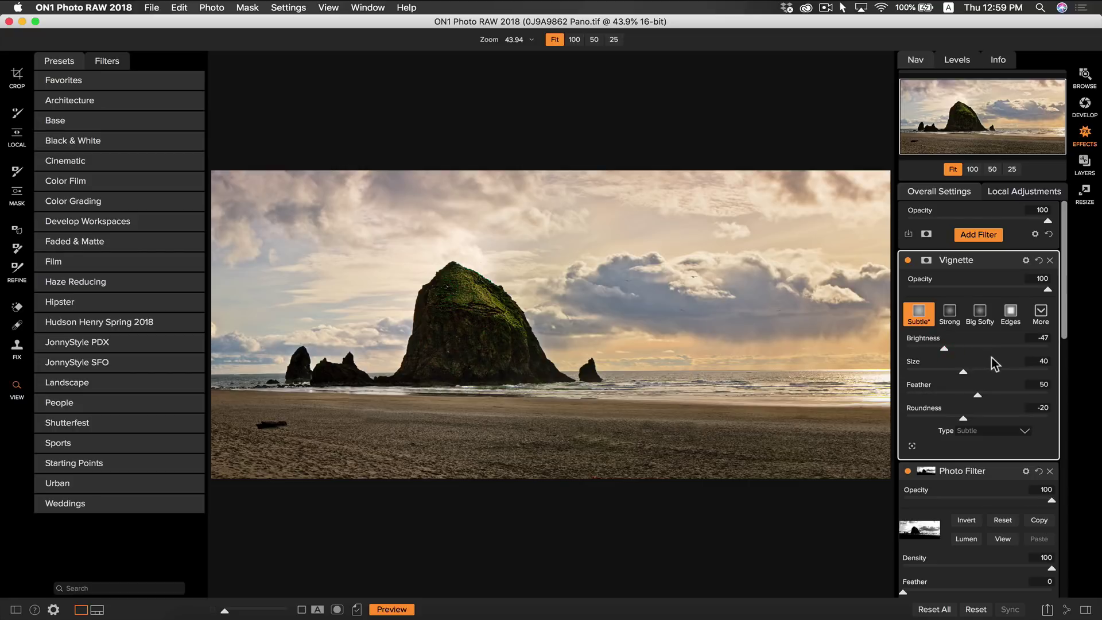
key(Tab)
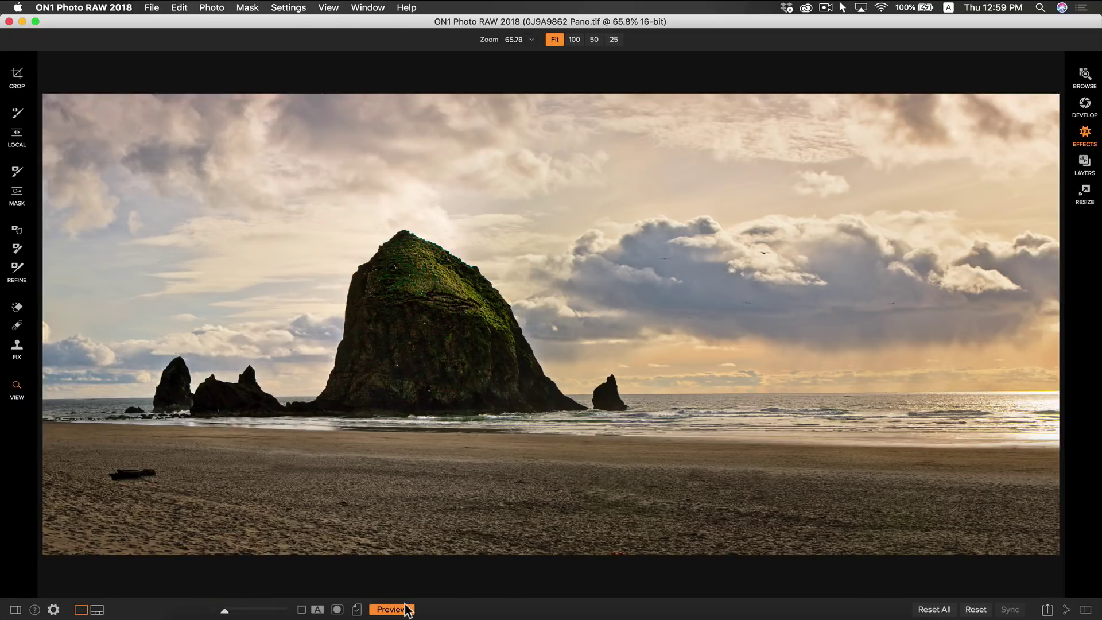
Toggle between the unedited original and the edited Haystack Rock panorama, finishing with the edits shown.
click(392, 609)
click(392, 609)
key(backslash)
key(backslash)
key(backslash)
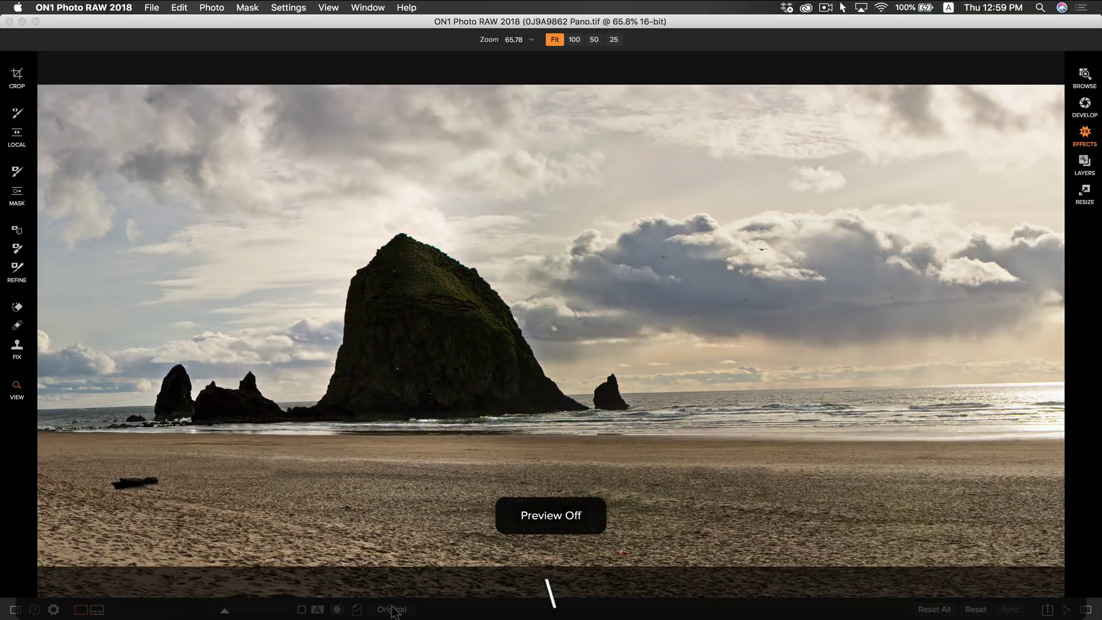
click(392, 609)
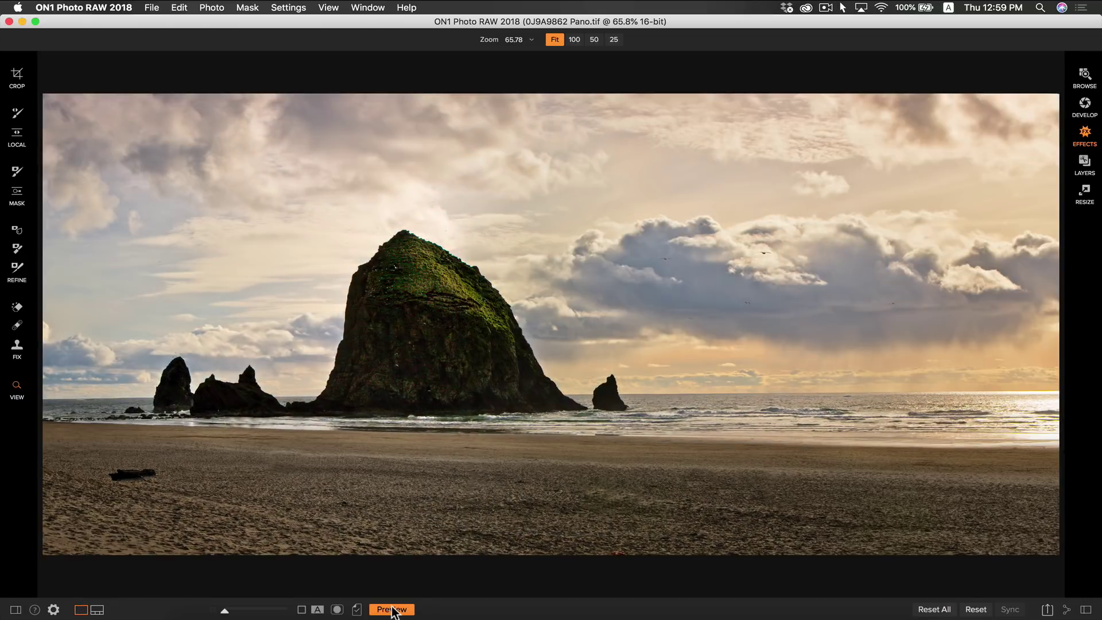